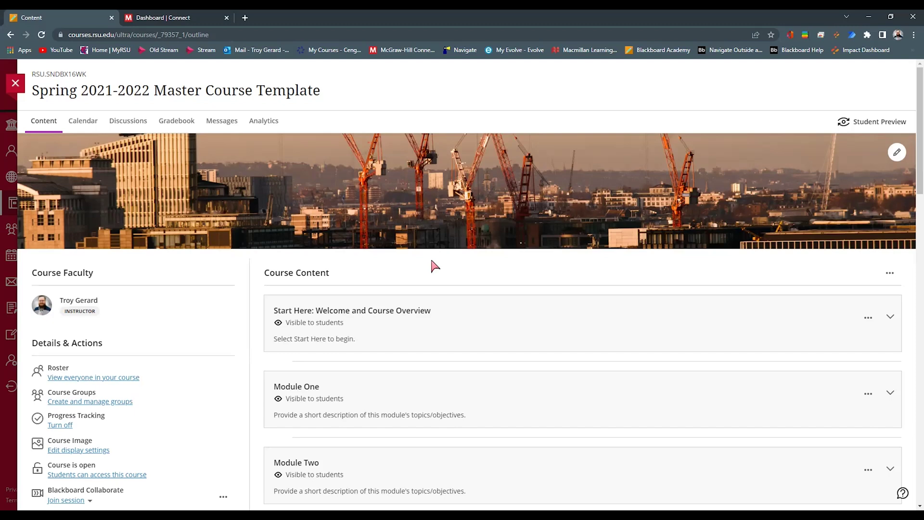
Switch to the Connect tab showing Test Course 101's six assignments.
{"action": "left_click", "coordinate": [191, 17]}
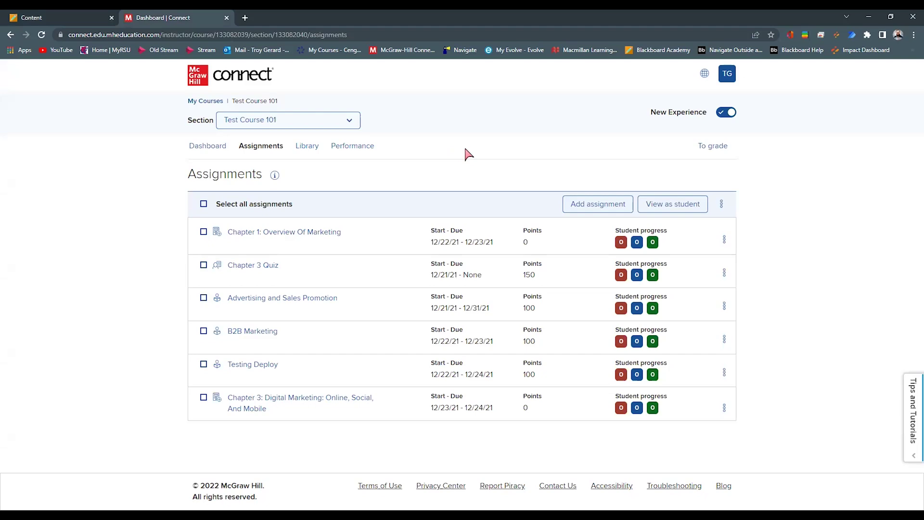
Return to the Blackboard tab with the Spring 2021-2022 Master Course Template content page.
{"action": "left_click", "coordinate": [79, 15]}
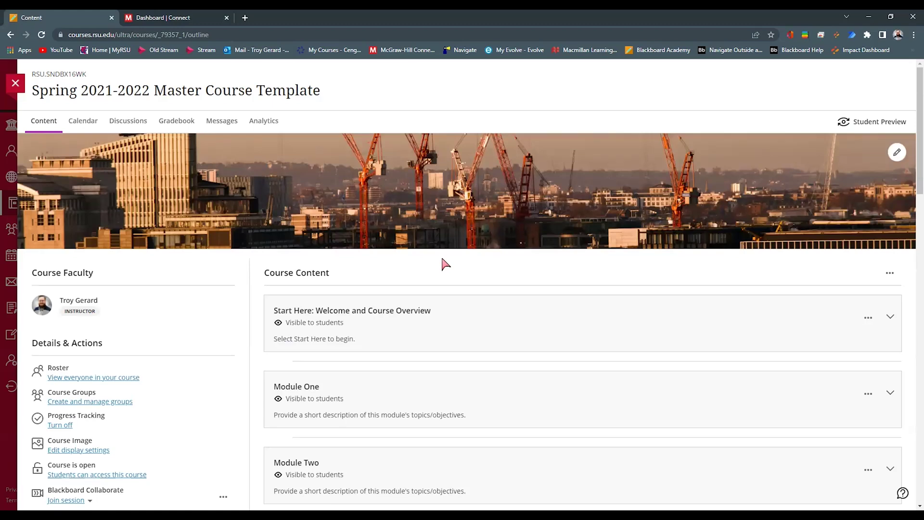
From Books & Tools, browse all course tools to reach the Content Market.
{"action": "scroll", "coordinate": [278, 289], "scroll_direction": "down", "scroll_amount": 4}
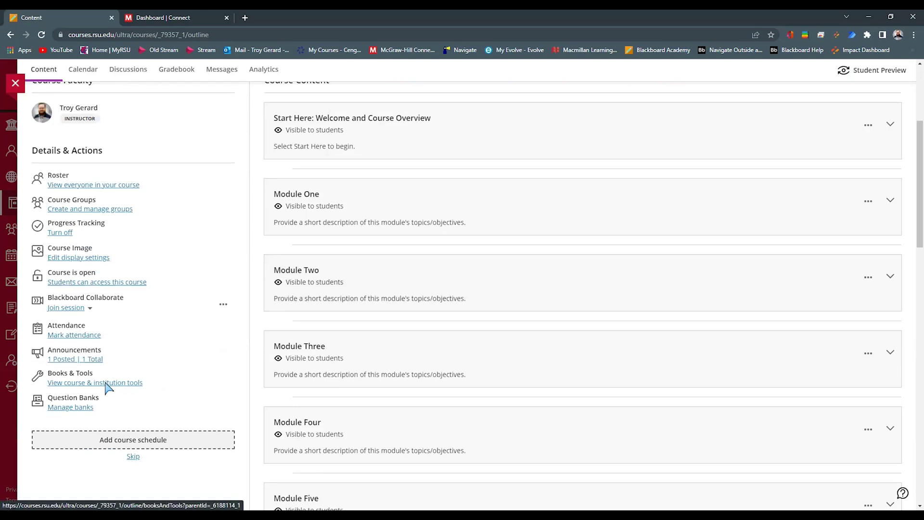
{"action": "left_click", "coordinate": [107, 384]}
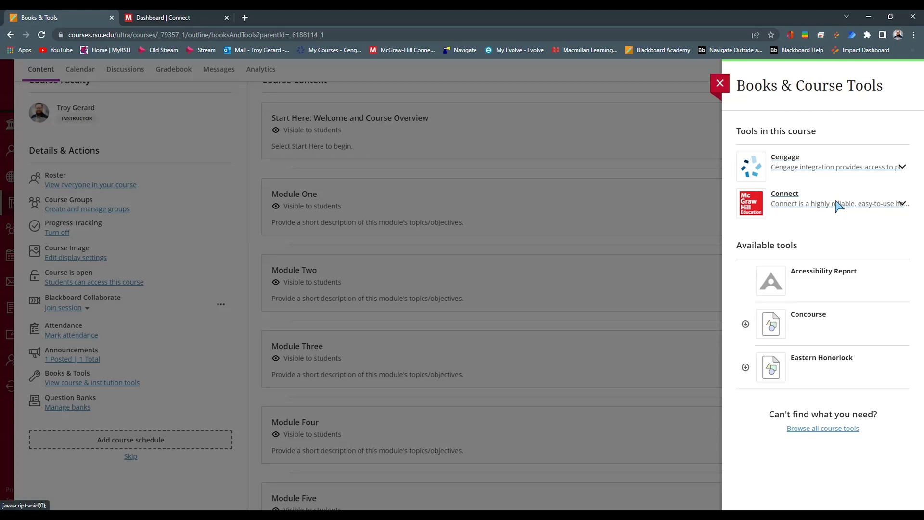
{"action": "left_click", "coordinate": [818, 430]}
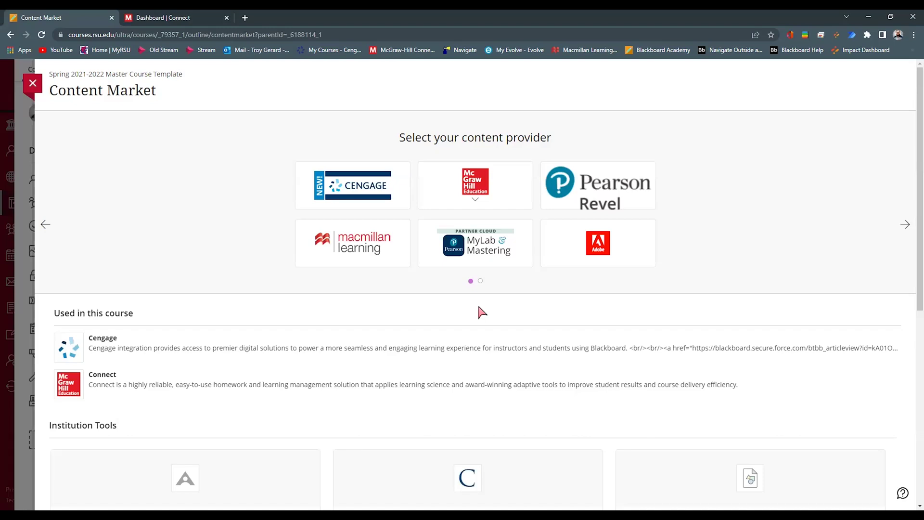
Launch Connect from the McGraw Hill tile in the Content Market.
{"action": "left_click", "coordinate": [485, 191]}
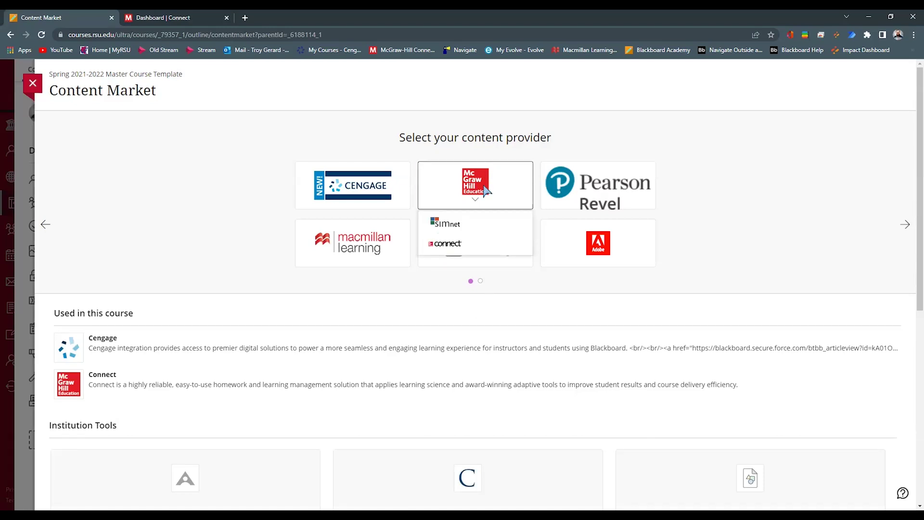
{"action": "left_click", "coordinate": [454, 248]}
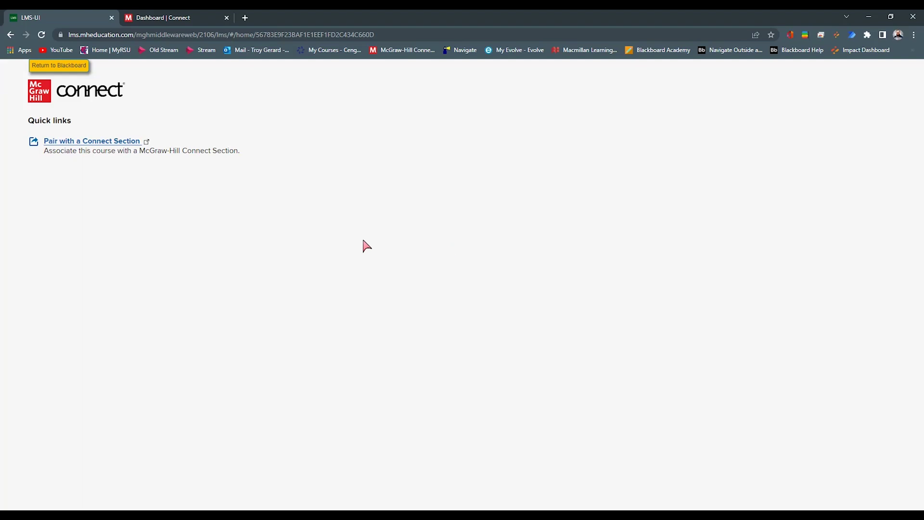
Pair the Blackboard course with the existing Connect section Test Course 101 and save.
{"action": "left_click", "coordinate": [119, 143]}
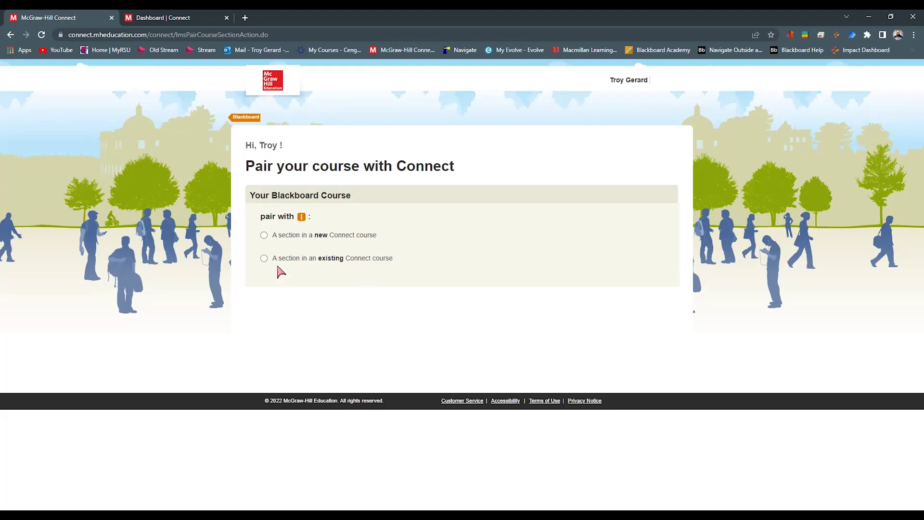
{"action": "left_click", "coordinate": [265, 258]}
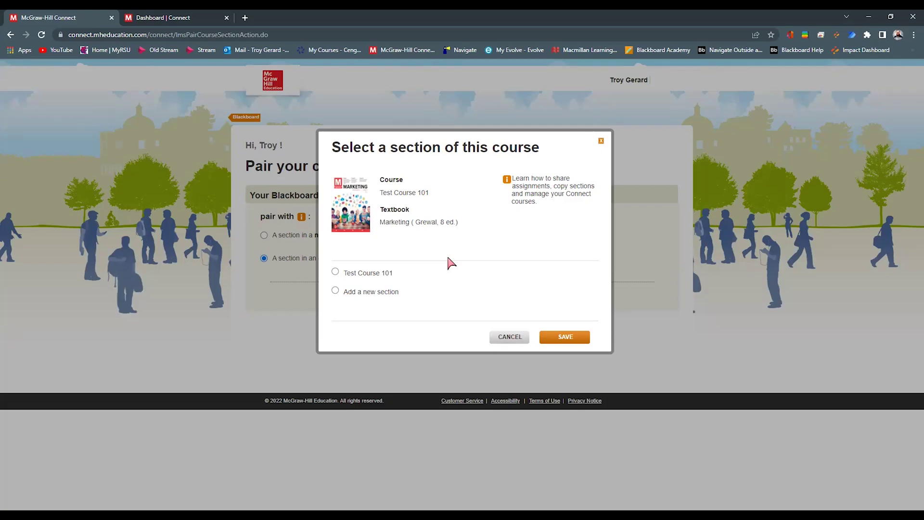
{"action": "left_click", "coordinate": [337, 272]}
{"action": "left_click", "coordinate": [573, 338]}
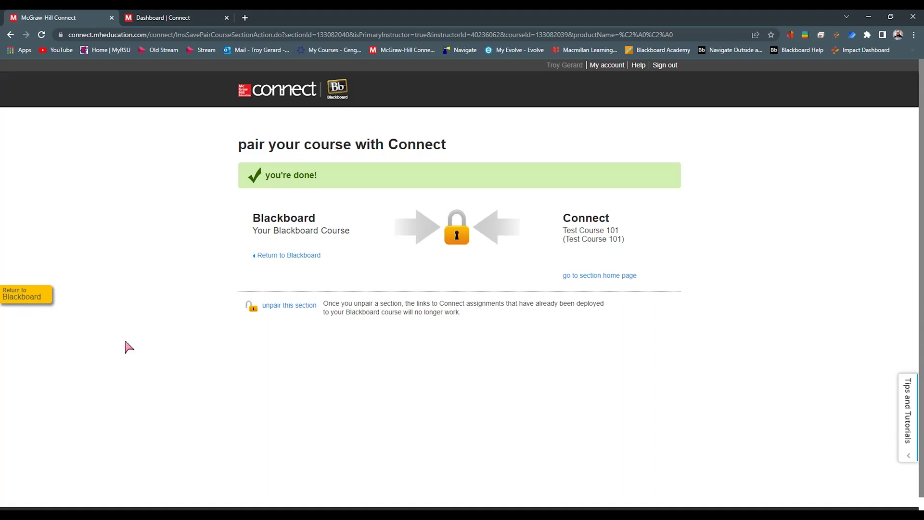
Open all Test Course 101 assignments and select Chapter 1: Overview Of Marketing and Chapter 3 Digital Marketing.
{"action": "left_click", "coordinate": [595, 279]}
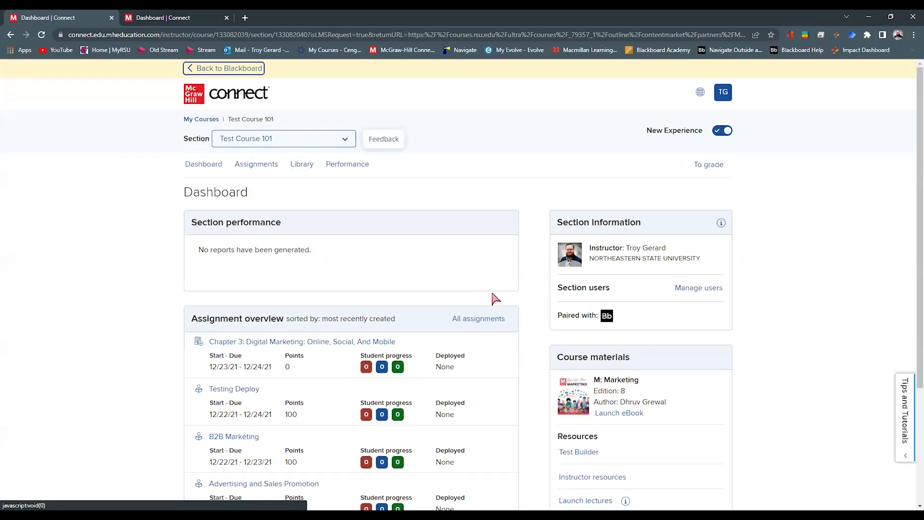
{"action": "left_click", "coordinate": [479, 318]}
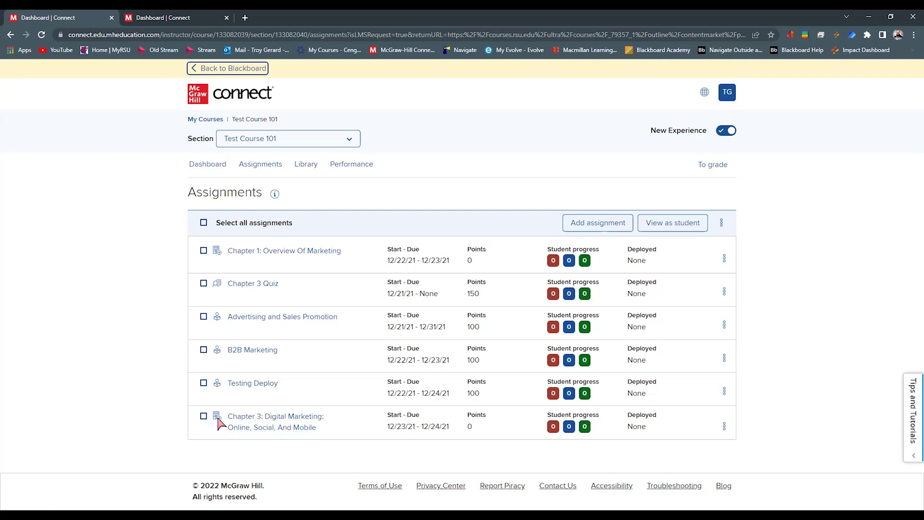
{"action": "left_click", "coordinate": [204, 251]}
{"action": "left_click", "coordinate": [204, 417]}
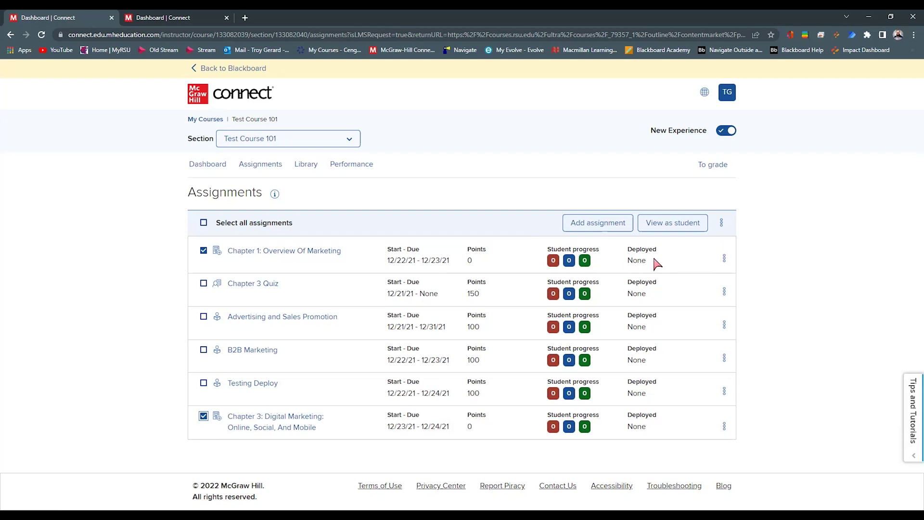
Deploy the selected Chapter 1 and Chapter 3 assignments to Blackboard with the Best grade type.
{"action": "left_click", "coordinate": [722, 223]}
{"action": "scroll", "coordinate": [640, 273], "scroll_direction": "down", "scroll_amount": 3}
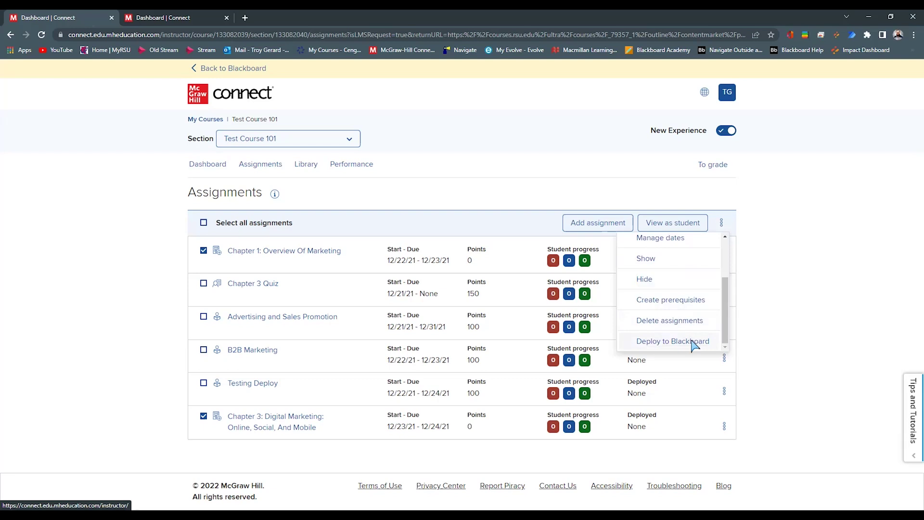
{"action": "left_click", "coordinate": [693, 341]}
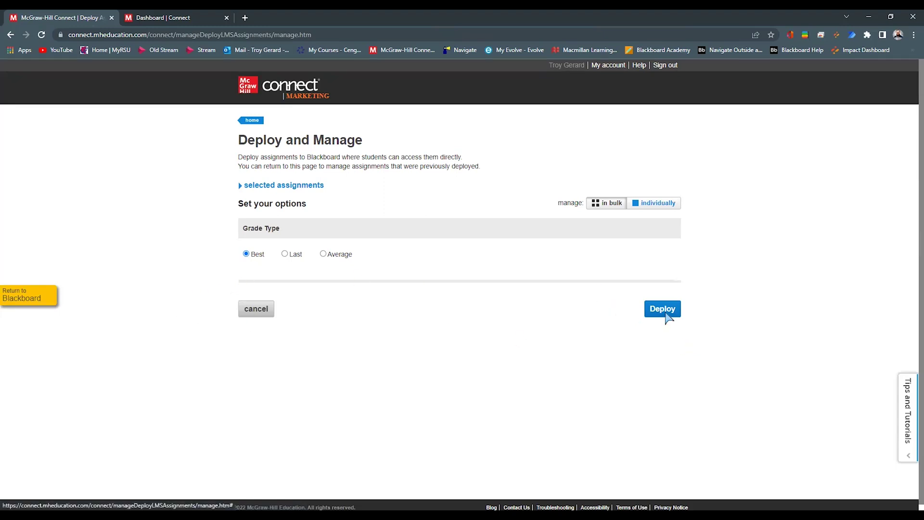
{"action": "left_click", "coordinate": [664, 310]}
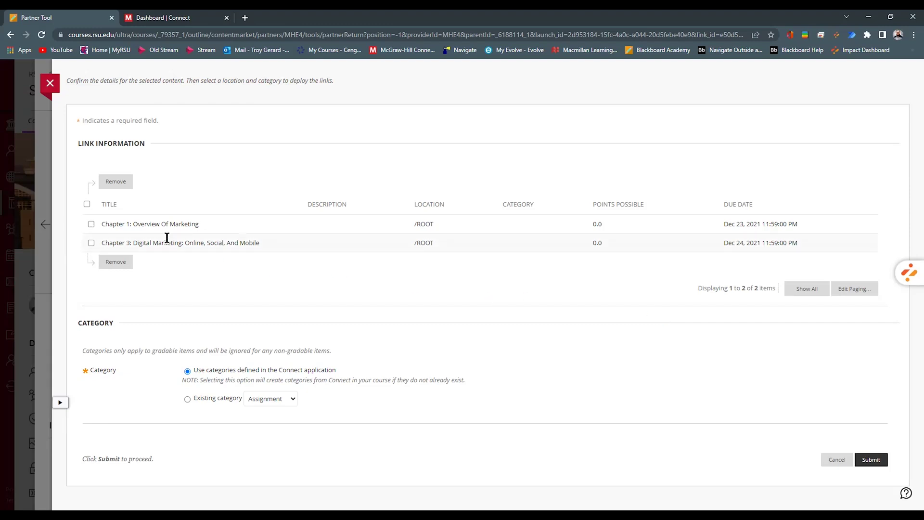
Select both Connect links, file them under the existing Homework category, and submit.
{"action": "left_click", "coordinate": [86, 204]}
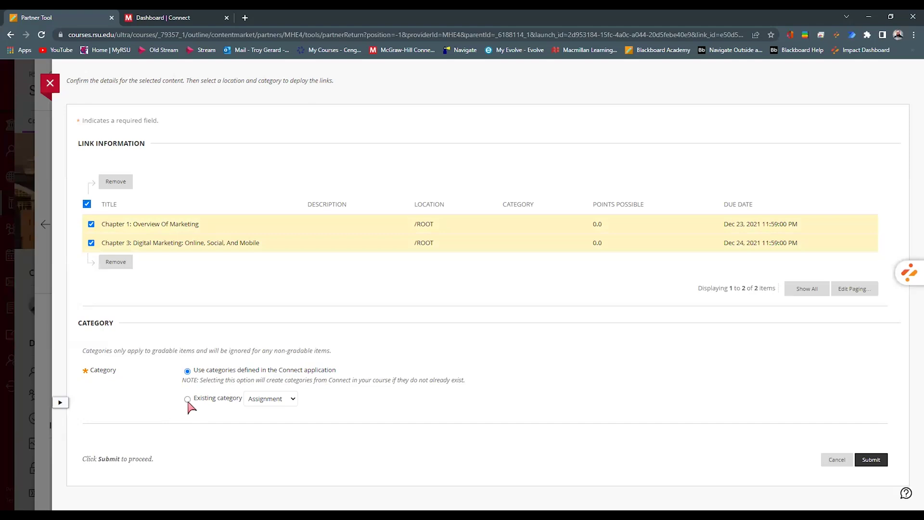
{"action": "left_click", "coordinate": [282, 402]}
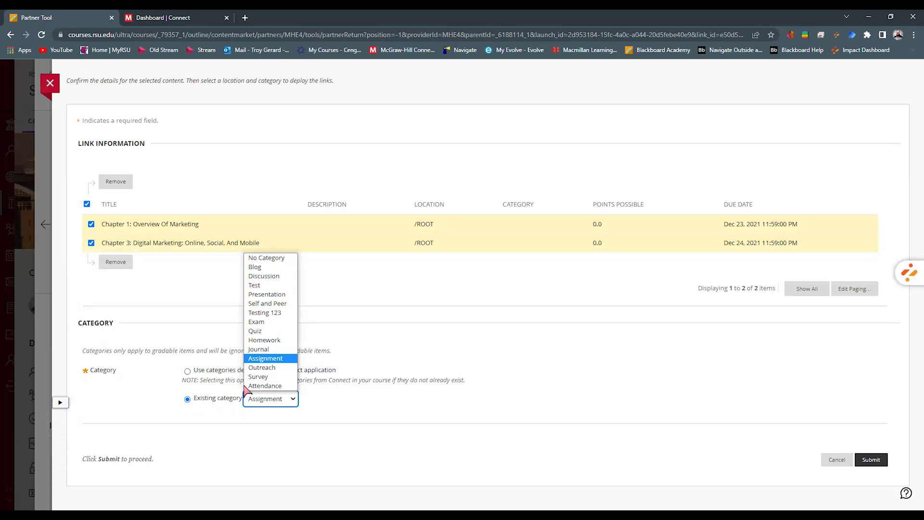
{"action": "left_click", "coordinate": [230, 396]}
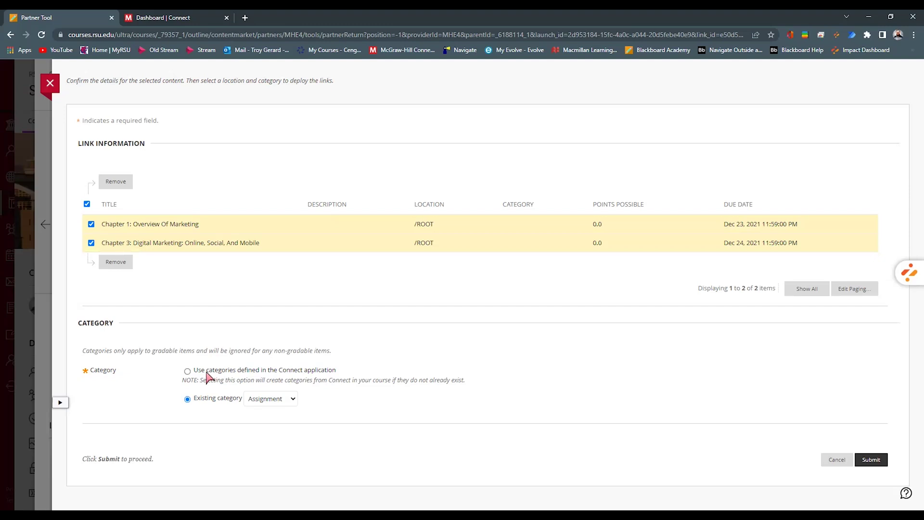
{"action": "left_click", "coordinate": [270, 401]}
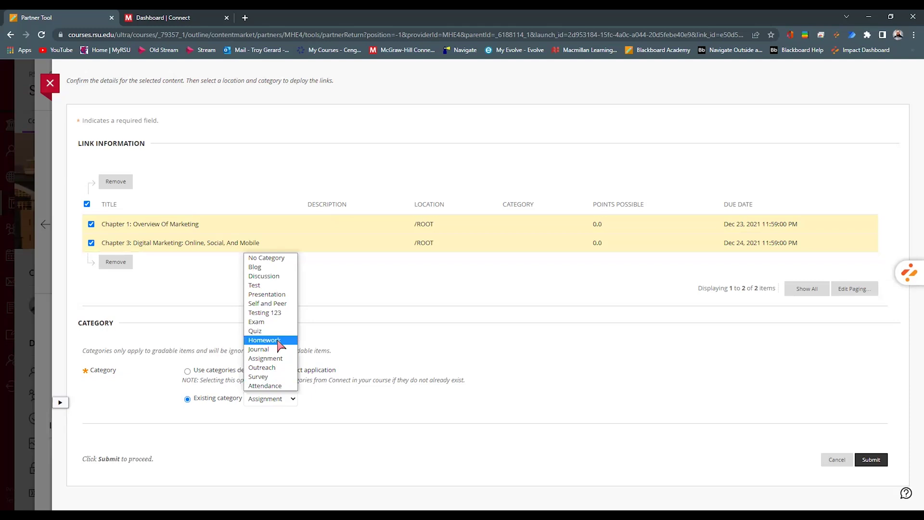
{"action": "left_click", "coordinate": [281, 343]}
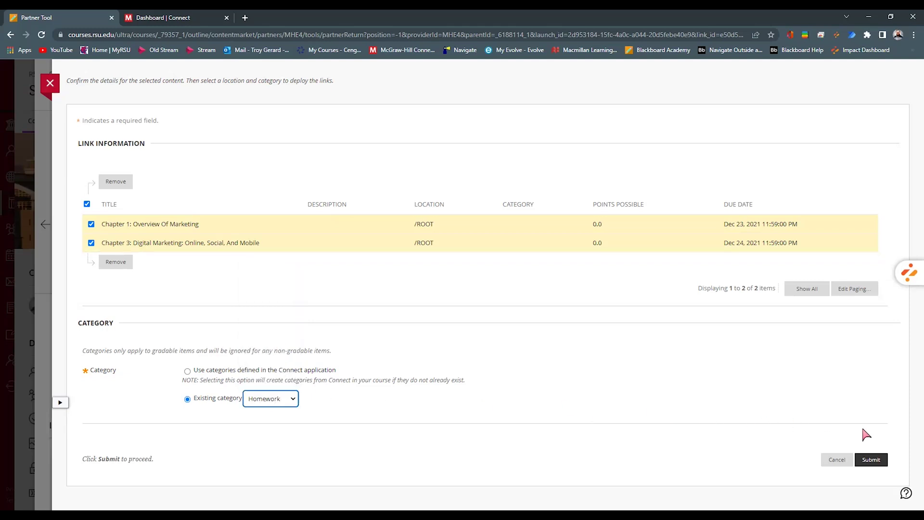
{"action": "left_click", "coordinate": [872, 460]}
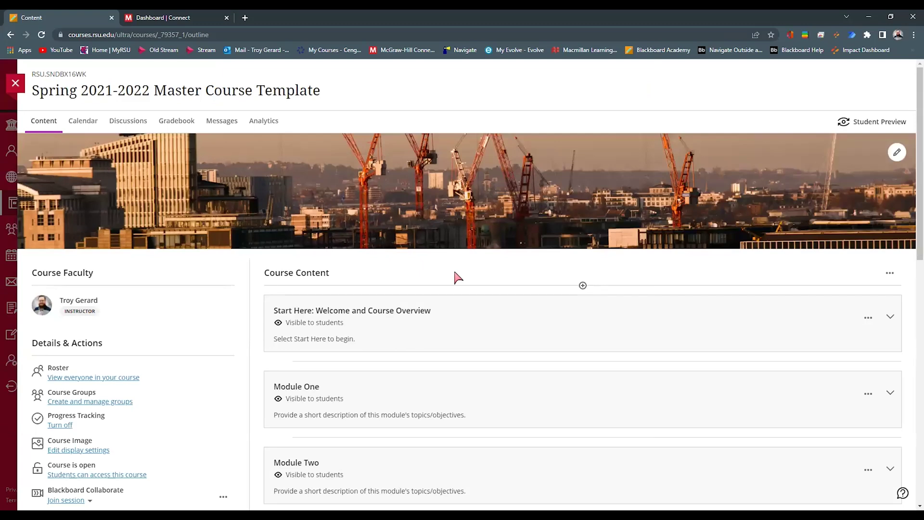
Make Chapter 1 and Chapter 3 visible to students, then move Chapter 1 below Module One Lecture.
{"action": "scroll", "coordinate": [445, 269], "scroll_direction": "down", "scroll_amount": 3}
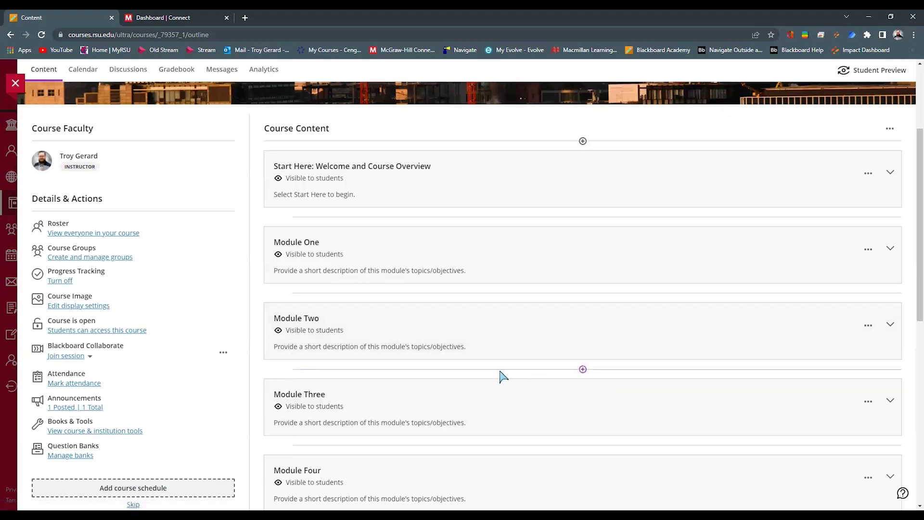
{"action": "scroll", "coordinate": [501, 377], "scroll_direction": "down", "scroll_amount": 9}
{"action": "scroll", "coordinate": [496, 418], "scroll_direction": "down", "scroll_amount": 12}
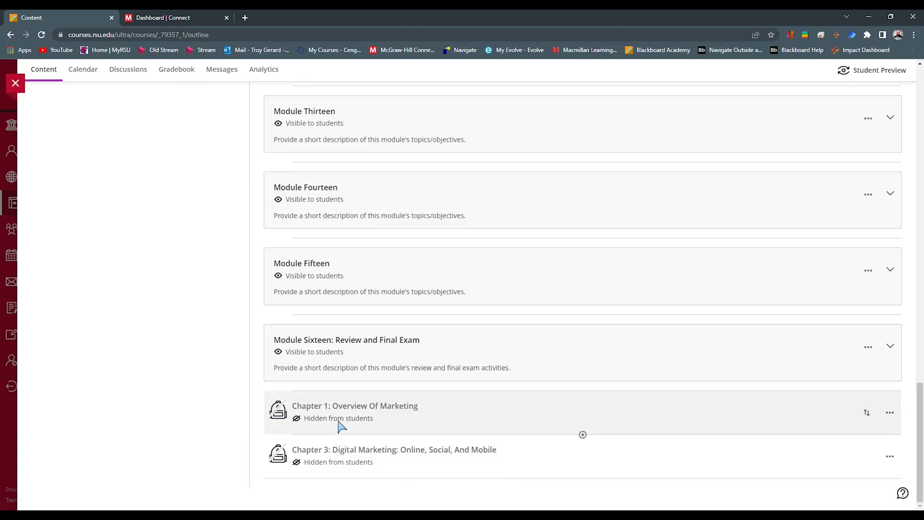
{"action": "left_click", "coordinate": [377, 420]}
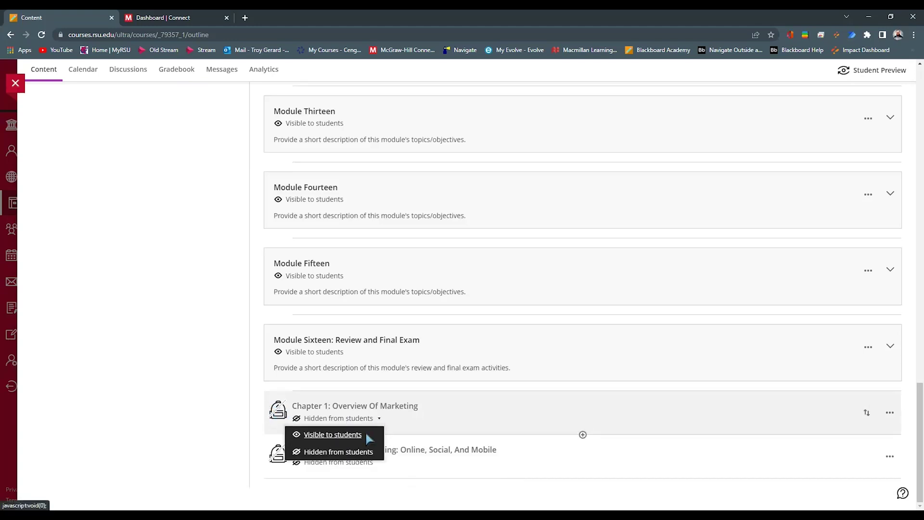
{"action": "left_click", "coordinate": [366, 433]}
{"action": "left_click", "coordinate": [380, 463]}
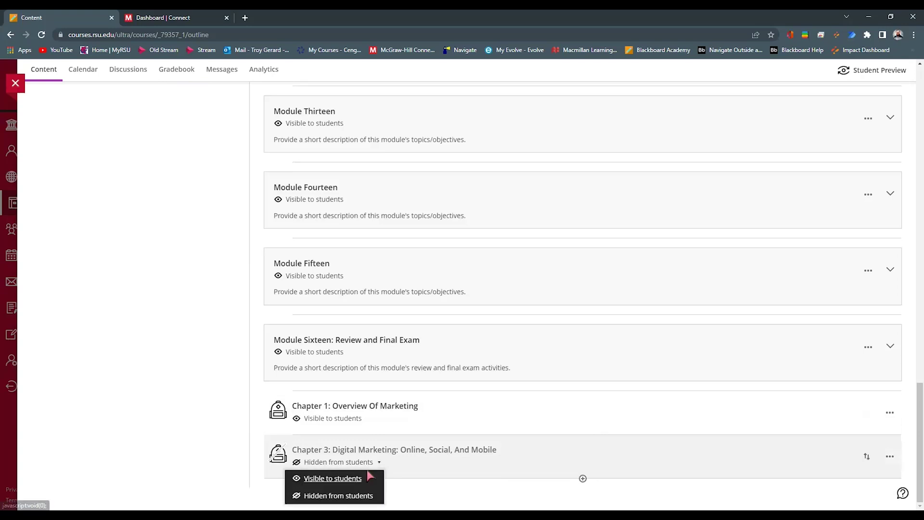
{"action": "left_click", "coordinate": [366, 477]}
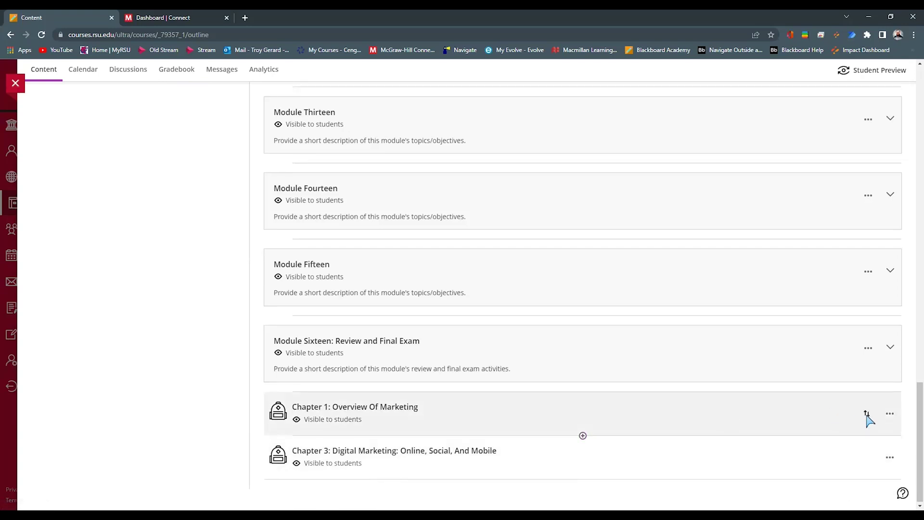
{"action": "left_click_drag", "start_coordinate": [867, 415], "coordinate": [597, 333]}
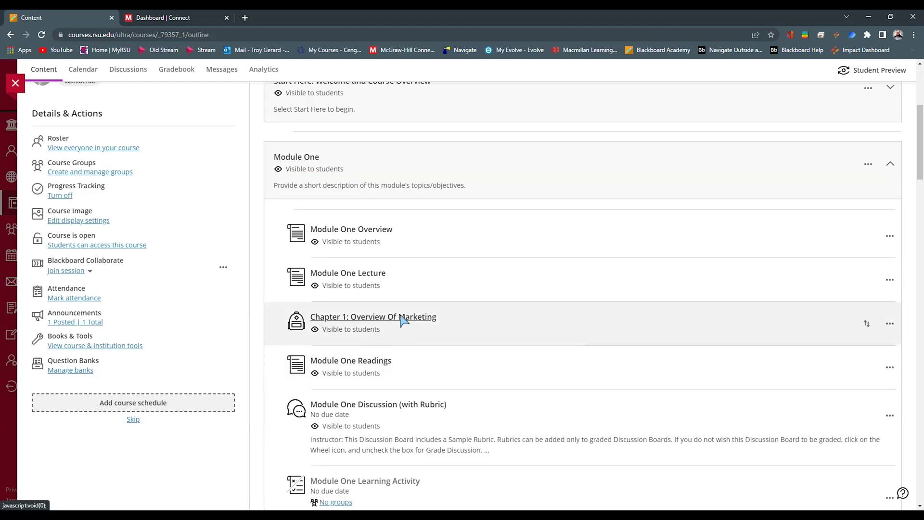
Try the add-content plus between Module One rows, then collapse Module One to show Modules Two and Three.
{"action": "mouse_move", "coordinate": [582, 309]}
{"action": "scroll", "coordinate": [584, 308], "scroll_direction": "down", "scroll_amount": 3}
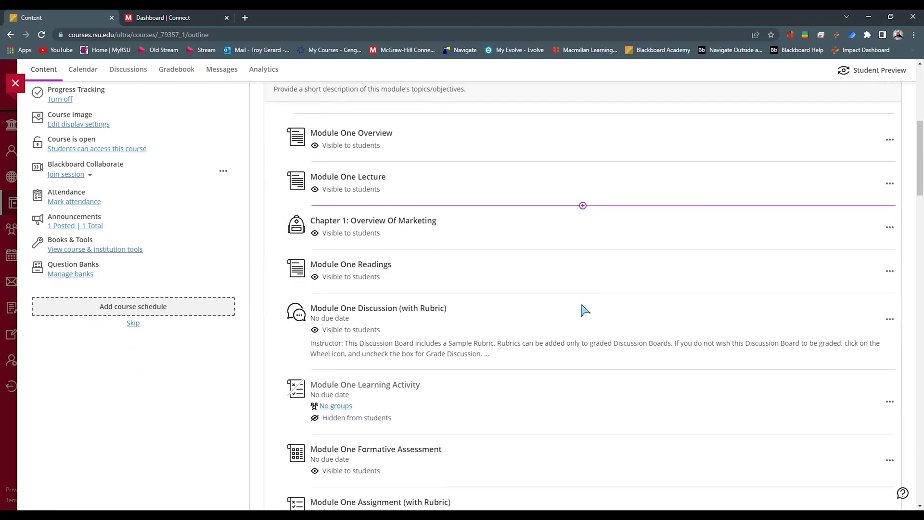
{"action": "mouse_move", "coordinate": [583, 326]}
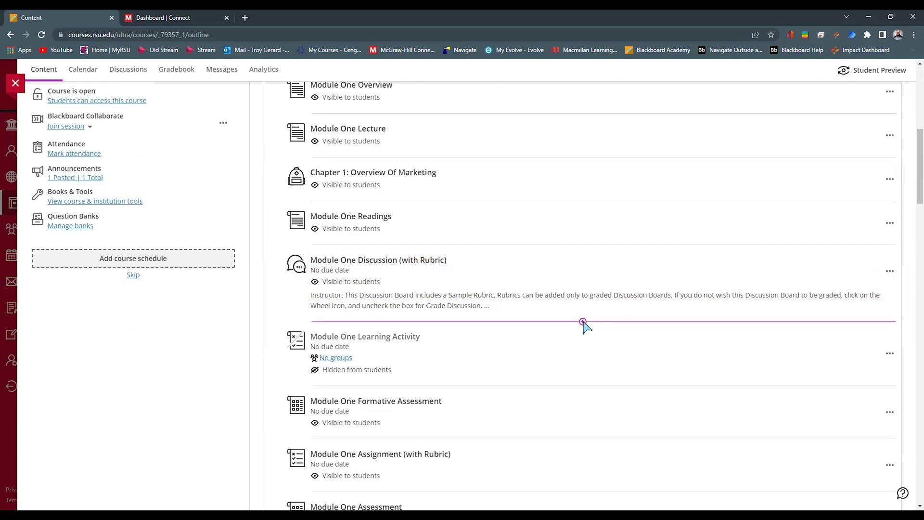
{"action": "left_click", "coordinate": [583, 321]}
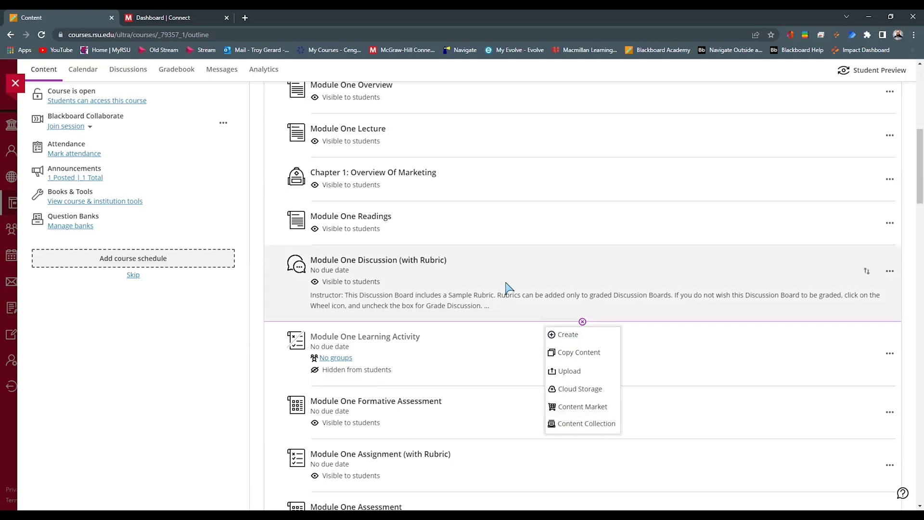
{"action": "scroll", "coordinate": [510, 288], "scroll_direction": "up", "scroll_amount": 3}
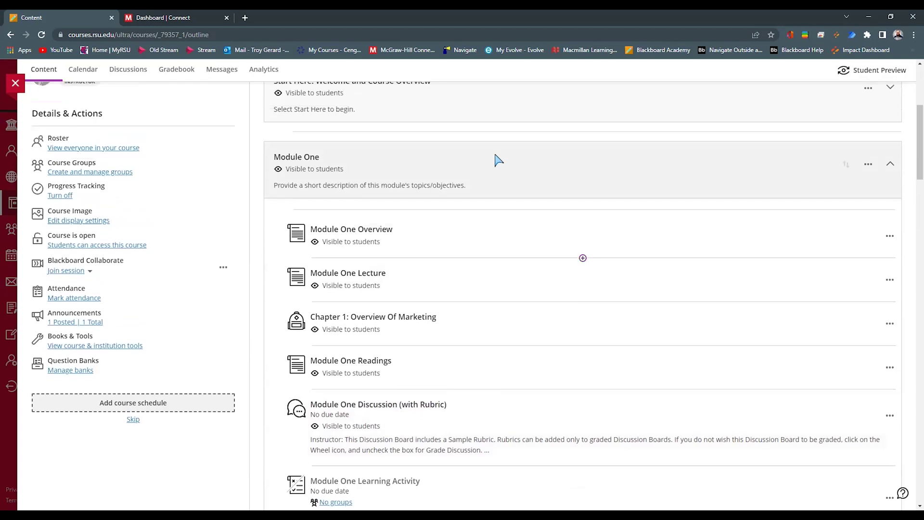
{"action": "left_click", "coordinate": [495, 155]}
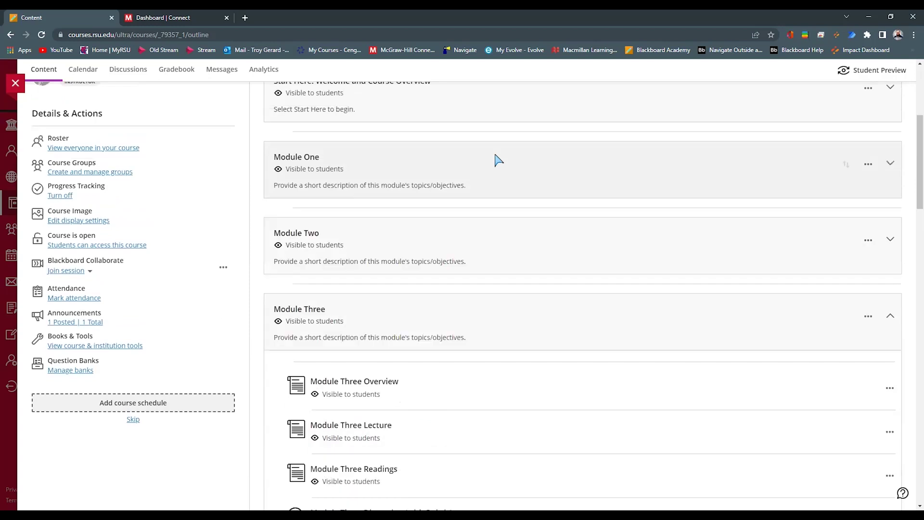
Launch the Connect tool from the course's Books & Course Tools panel.
{"action": "left_click", "coordinate": [103, 346]}
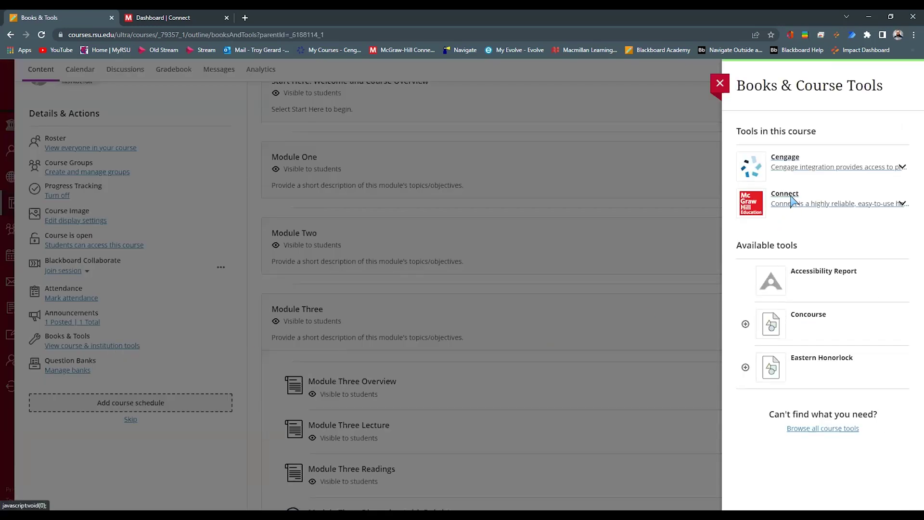
{"action": "left_click", "coordinate": [792, 200]}
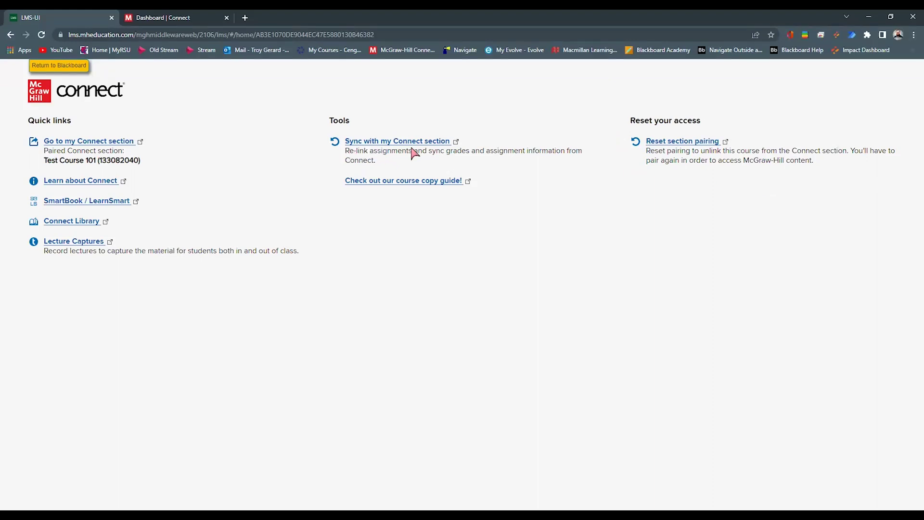
Go to the paired Test Course 101 Connect section and open All assignments.
{"action": "left_click", "coordinate": [100, 143]}
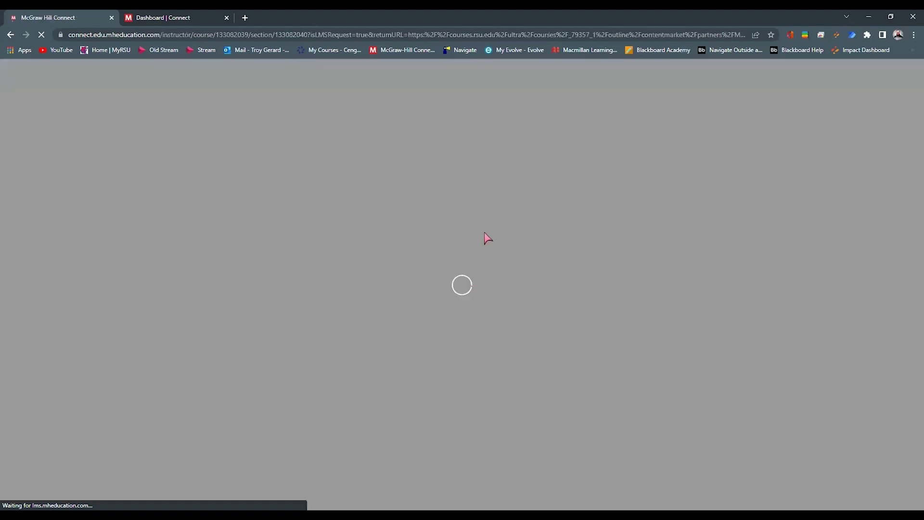
{"action": "scroll", "coordinate": [523, 235], "scroll_direction": "down", "scroll_amount": 1}
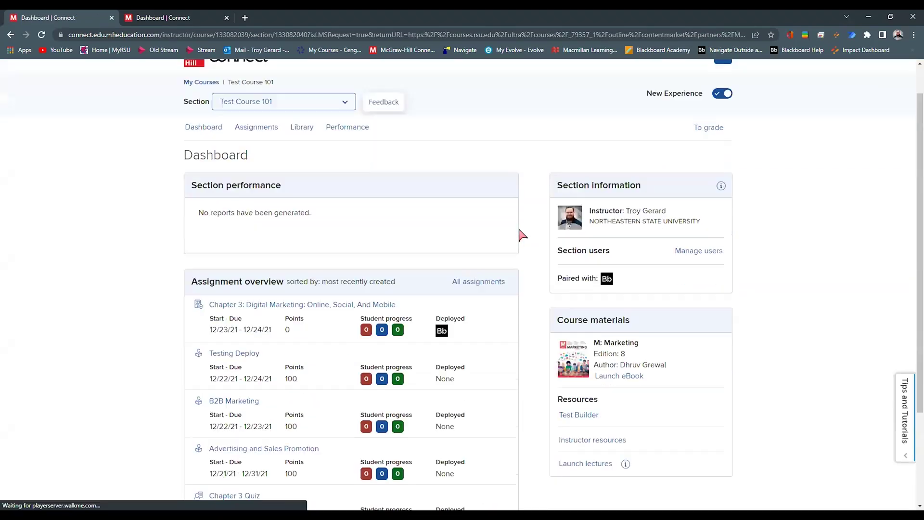
{"action": "scroll", "coordinate": [523, 235], "scroll_direction": "down", "scroll_amount": 3}
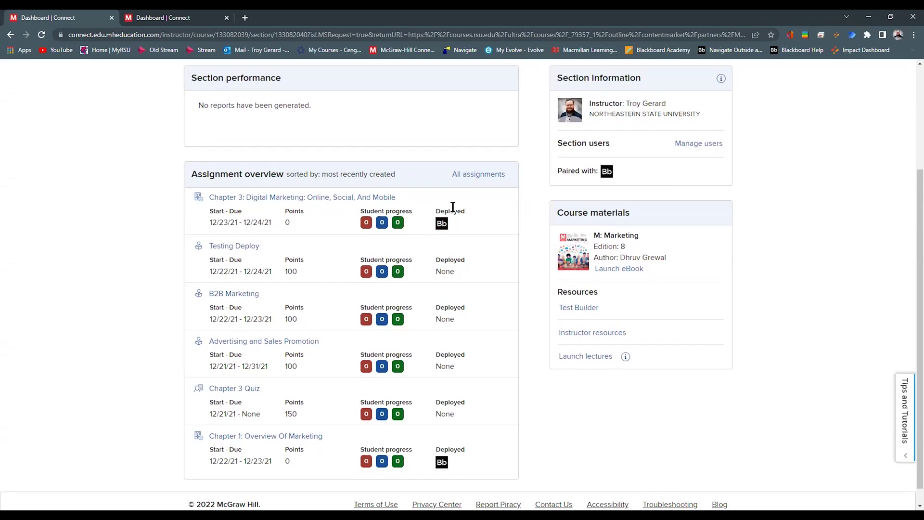
{"action": "left_click", "coordinate": [482, 176]}
{"action": "left_click", "coordinate": [470, 175]}
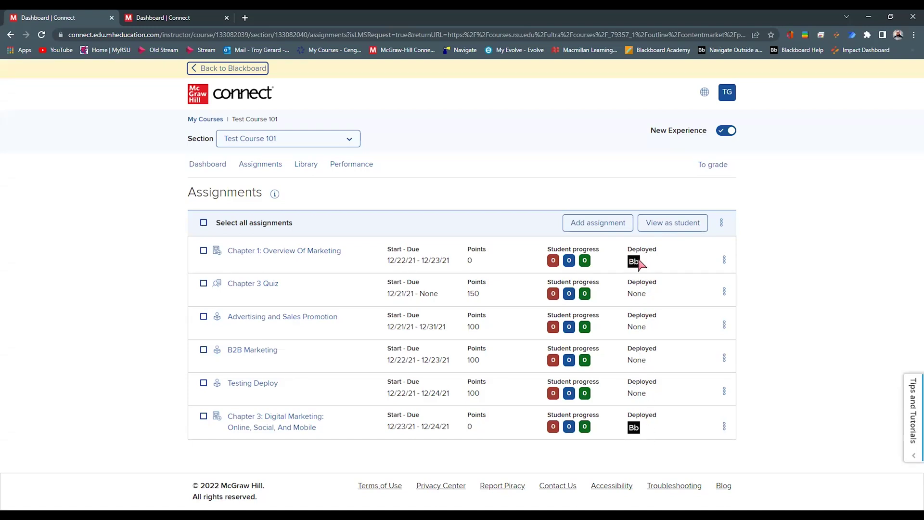
Deploy Advertising and Sales Promotion, B2B Marketing and Testing Deploy to Blackboard with Best grade type.
{"action": "left_click", "coordinate": [204, 318]}
{"action": "left_click", "coordinate": [203, 350]}
{"action": "left_click", "coordinate": [203, 382]}
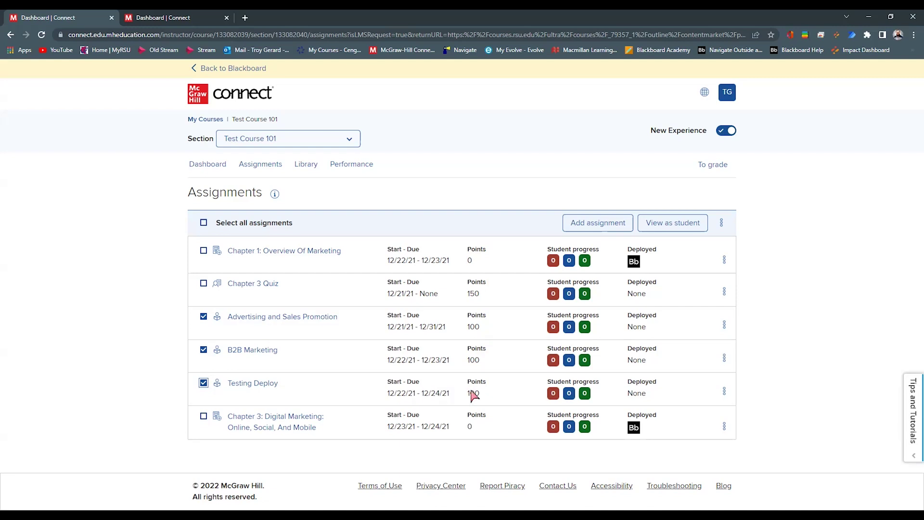
{"action": "left_click", "coordinate": [722, 224]}
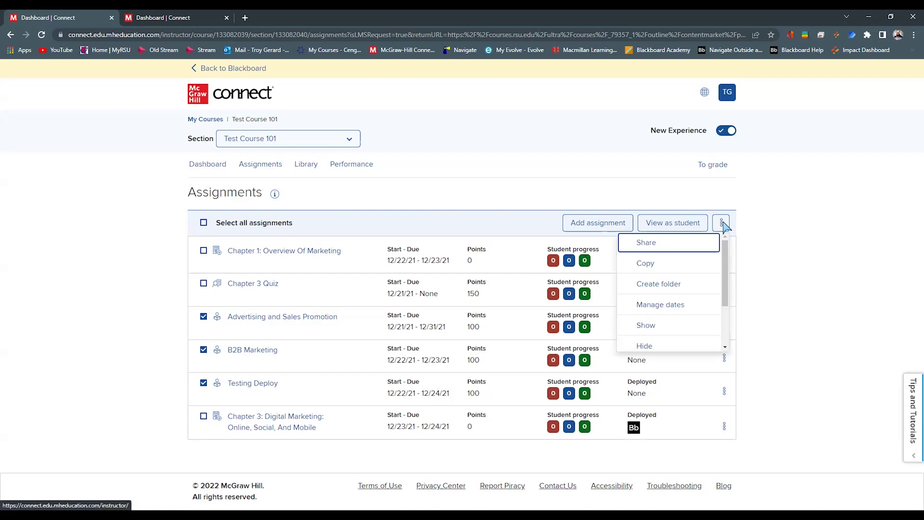
{"action": "scroll", "coordinate": [697, 288], "scroll_direction": "down", "scroll_amount": 2}
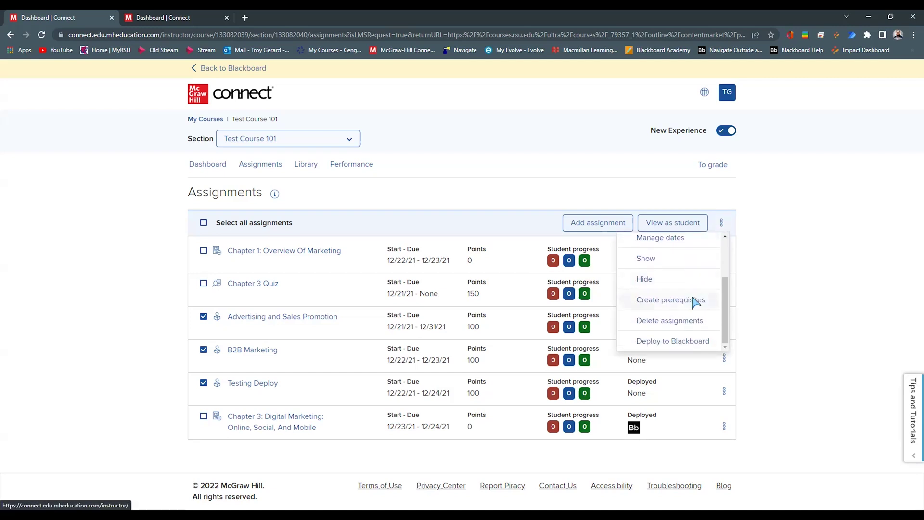
{"action": "left_click", "coordinate": [691, 344]}
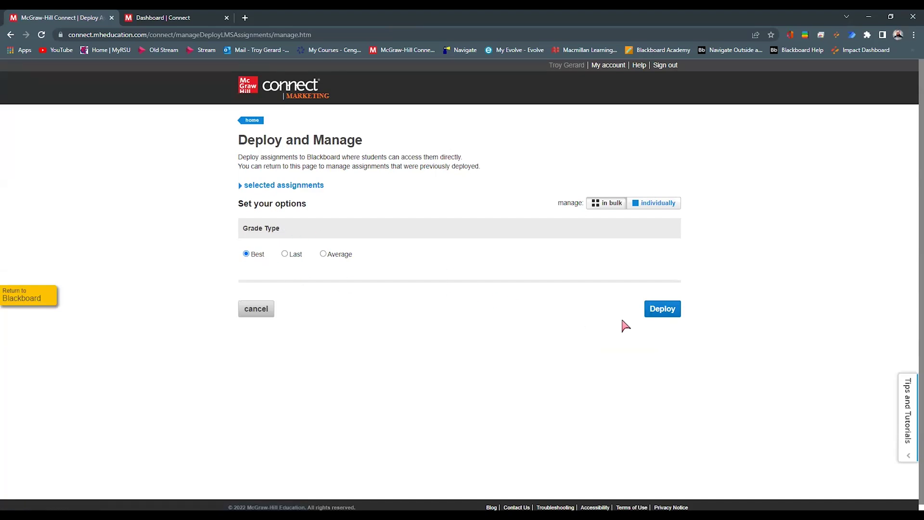
{"action": "left_click", "coordinate": [659, 310]}
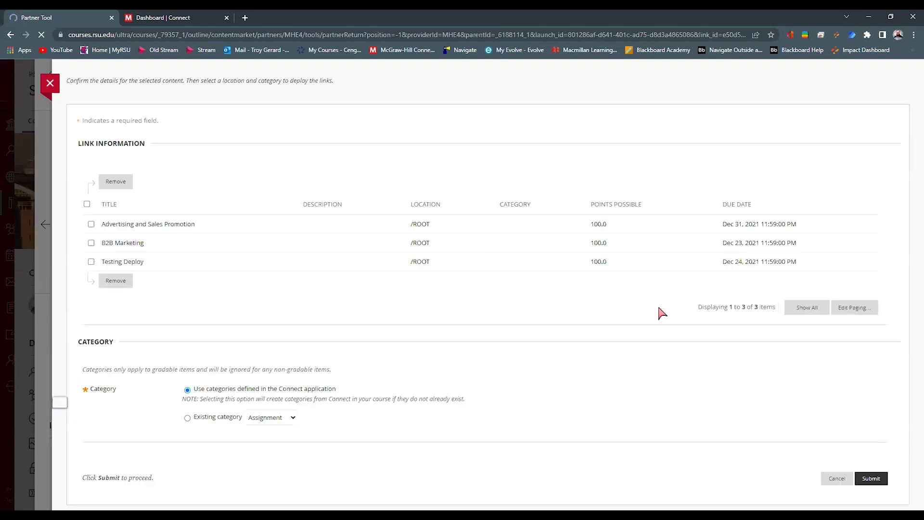
Select all three Connect links, file them under the existing Assignment category, and submit.
{"action": "left_click", "coordinate": [87, 204]}
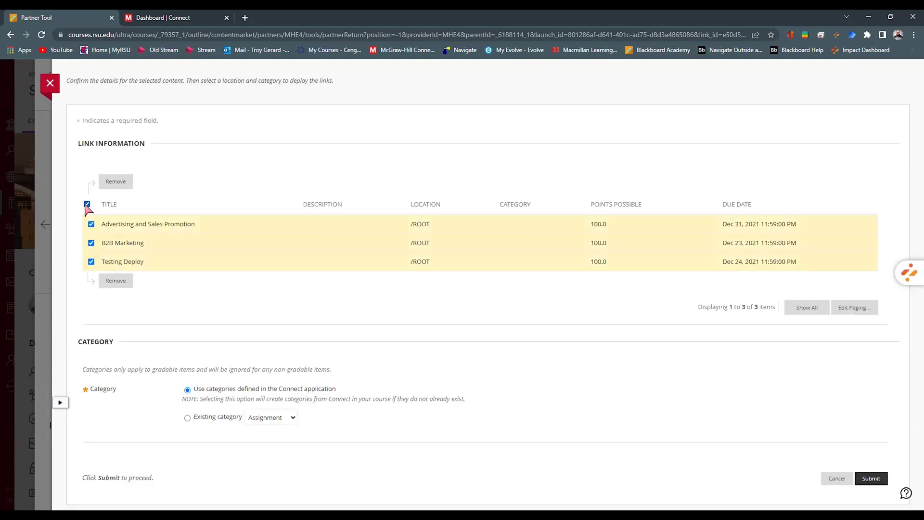
{"action": "left_click", "coordinate": [188, 418]}
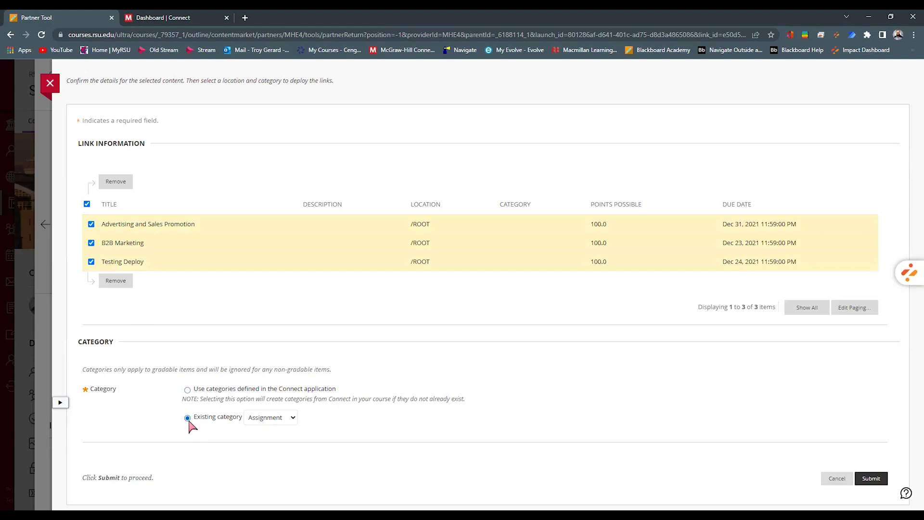
{"action": "left_click", "coordinate": [270, 418]}
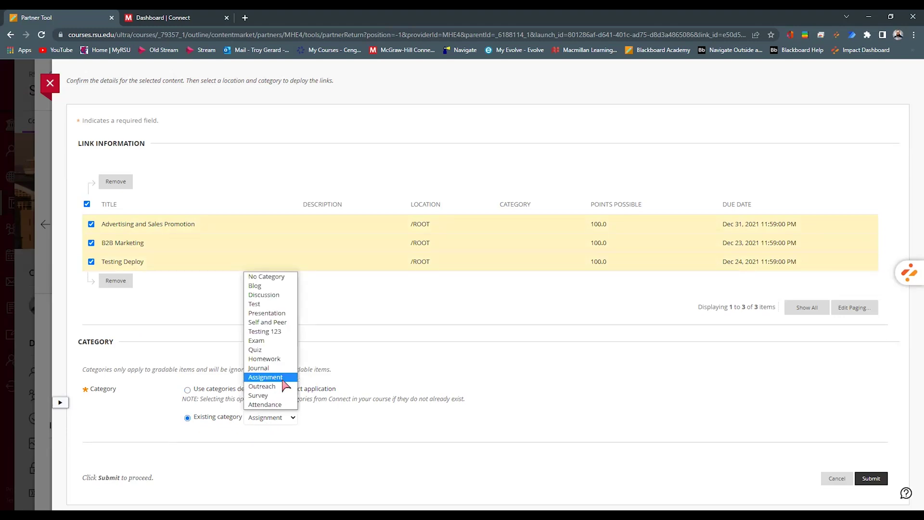
{"action": "left_click", "coordinate": [283, 378]}
{"action": "left_click", "coordinate": [869, 480]}
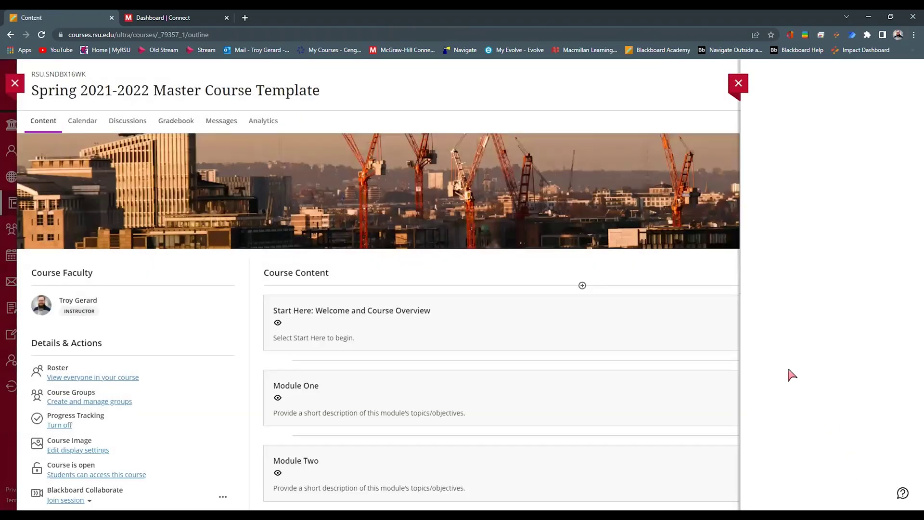
Set Advertising and Sales Promotion to Visible to students, then go to the Gradebook.
{"action": "scroll", "coordinate": [543, 360], "scroll_direction": "down", "scroll_amount": 5}
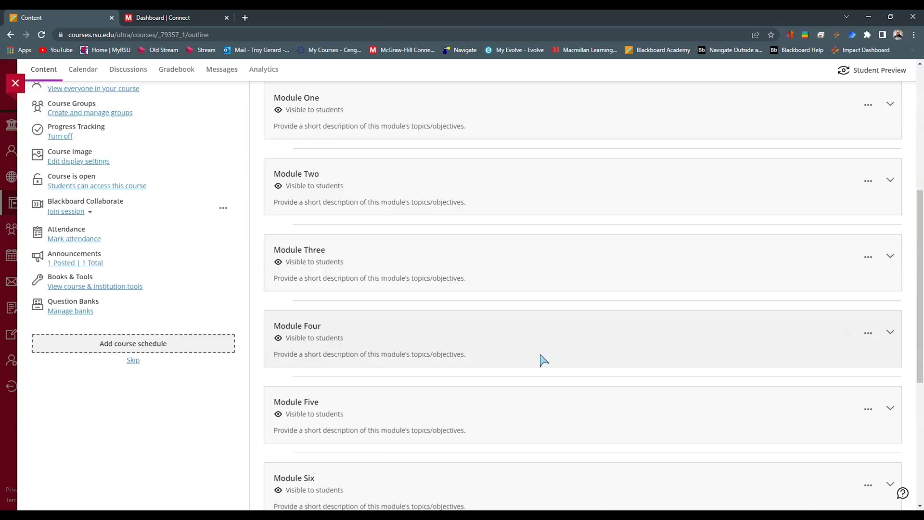
{"action": "scroll", "coordinate": [543, 361], "scroll_direction": "down", "scroll_amount": 6}
{"action": "scroll", "coordinate": [496, 400], "scroll_direction": "down", "scroll_amount": 12}
{"action": "scroll", "coordinate": [495, 400], "scroll_direction": "down", "scroll_amount": 2}
{"action": "scroll", "coordinate": [433, 404], "scroll_direction": "down", "scroll_amount": 2}
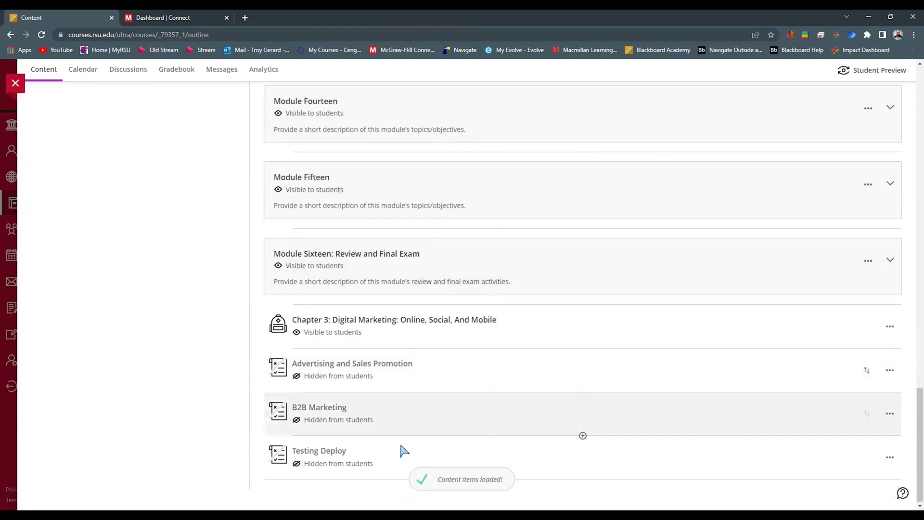
{"action": "left_click", "coordinate": [378, 381]}
{"action": "left_click", "coordinate": [399, 391]}
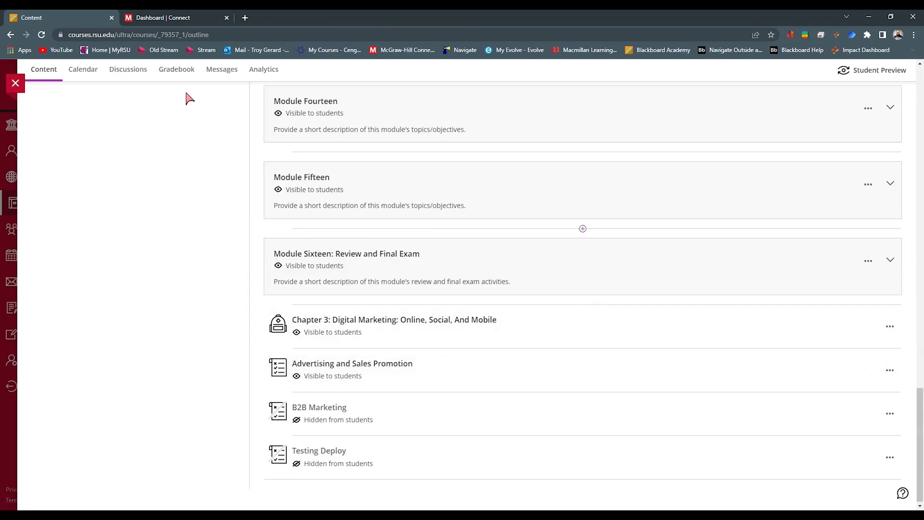
{"action": "left_click", "coordinate": [180, 71]}
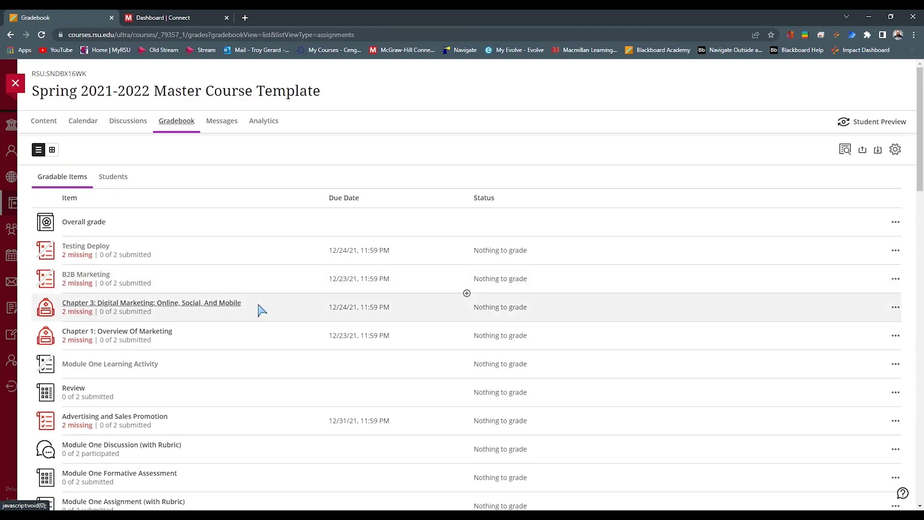
Review the Connect items in the Gradebook's grid and list views, then return to Content.
{"action": "left_click", "coordinate": [53, 150]}
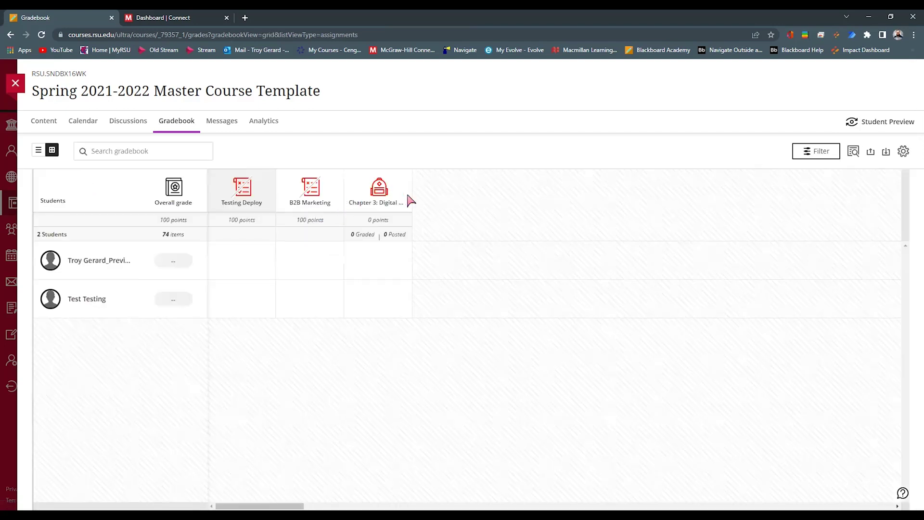
{"action": "left_click", "coordinate": [39, 150]}
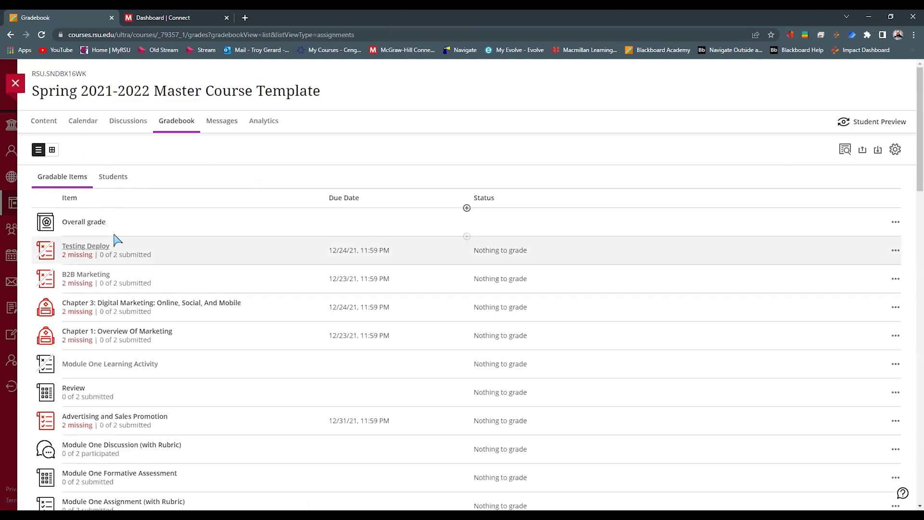
{"action": "left_click_drag", "start_coordinate": [875, 250], "coordinate": [879, 288]}
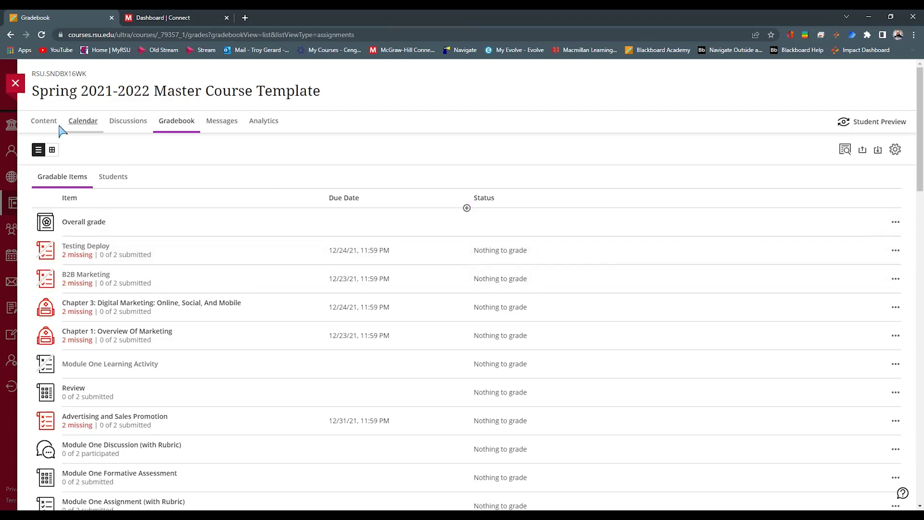
{"action": "left_click", "coordinate": [44, 121]}
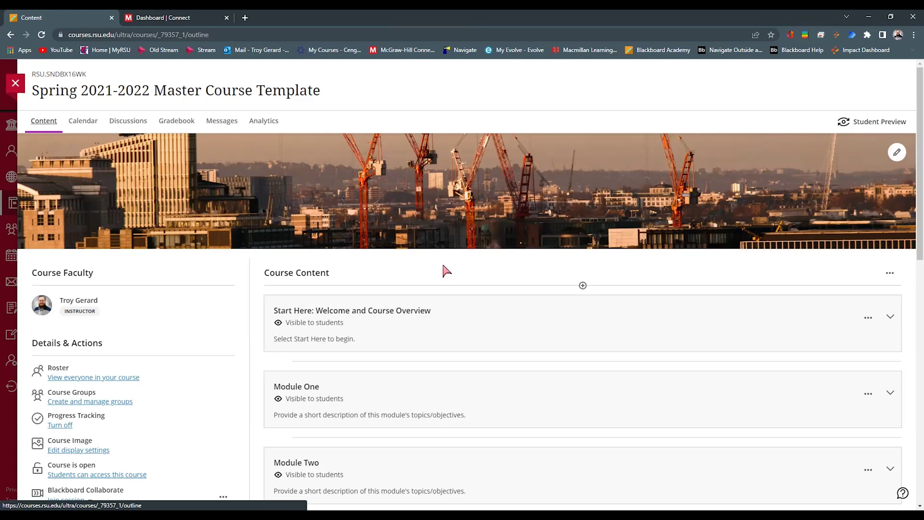
Open Connect's Refresh Content page from the Books & Course Tools panel.
{"action": "scroll", "coordinate": [446, 269], "scroll_direction": "down", "scroll_amount": 4}
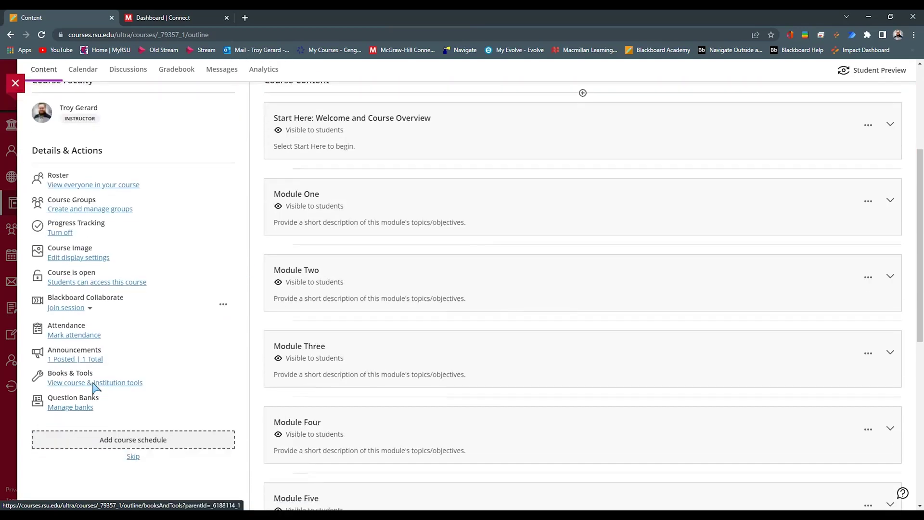
{"action": "left_click", "coordinate": [95, 384]}
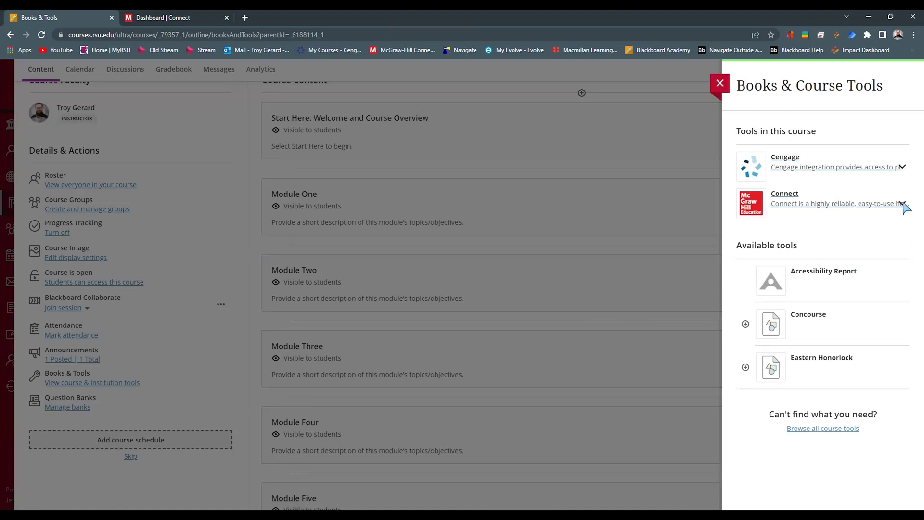
{"action": "left_click", "coordinate": [904, 204]}
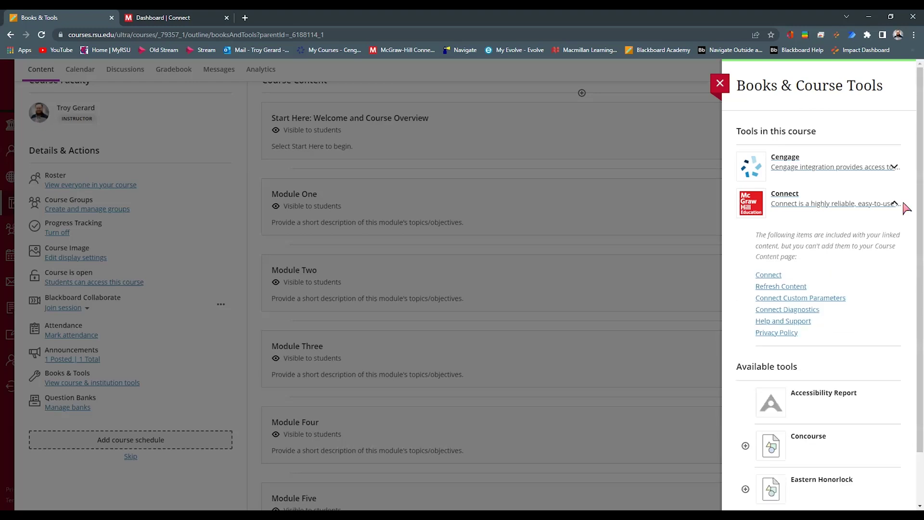
{"action": "left_click", "coordinate": [790, 288]}
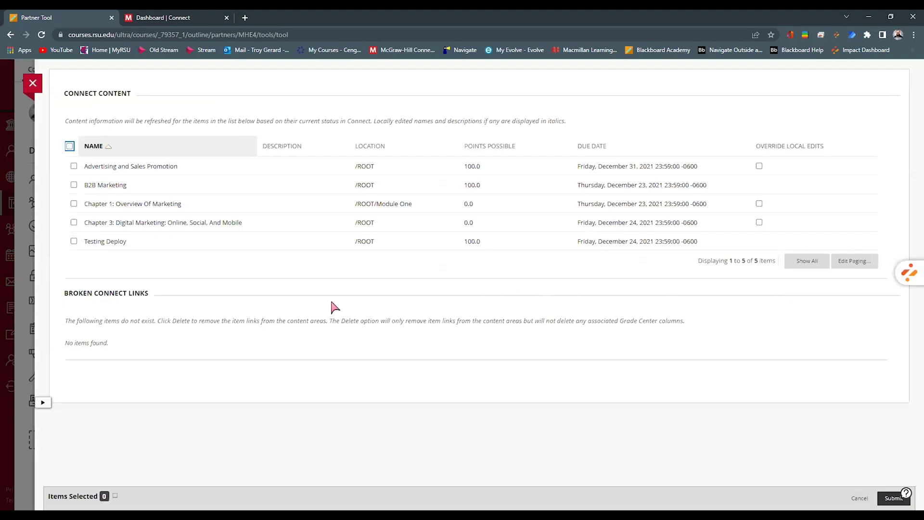
Select all five Connect items, submit the refresh, and dismiss the success message.
{"action": "left_click", "coordinate": [69, 147]}
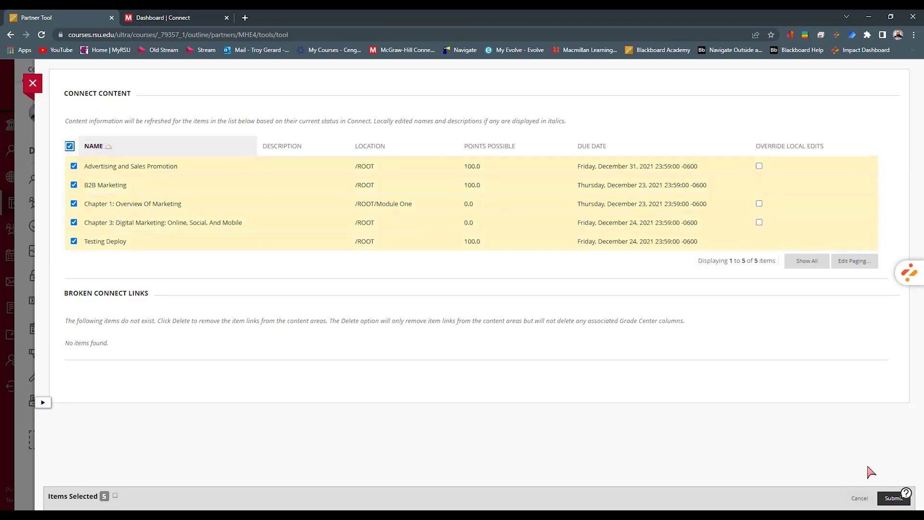
{"action": "left_click", "coordinate": [891, 500]}
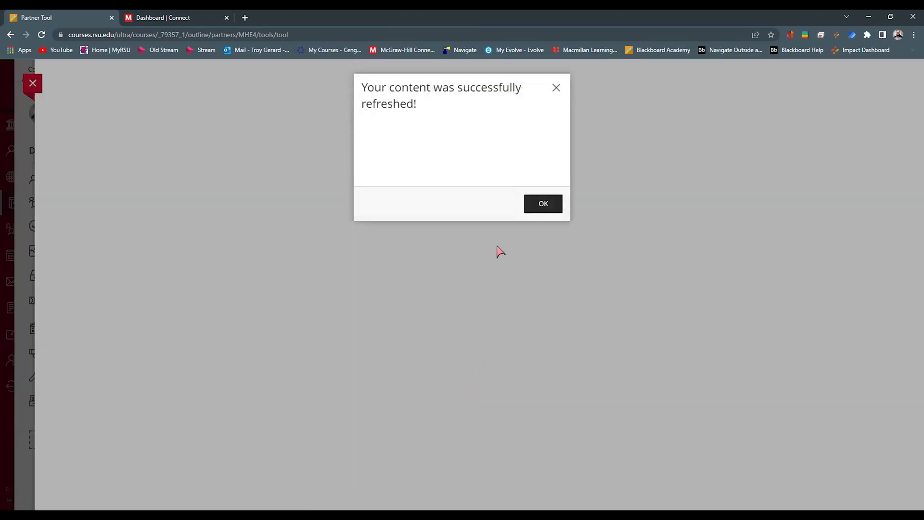
{"action": "left_click", "coordinate": [531, 204]}
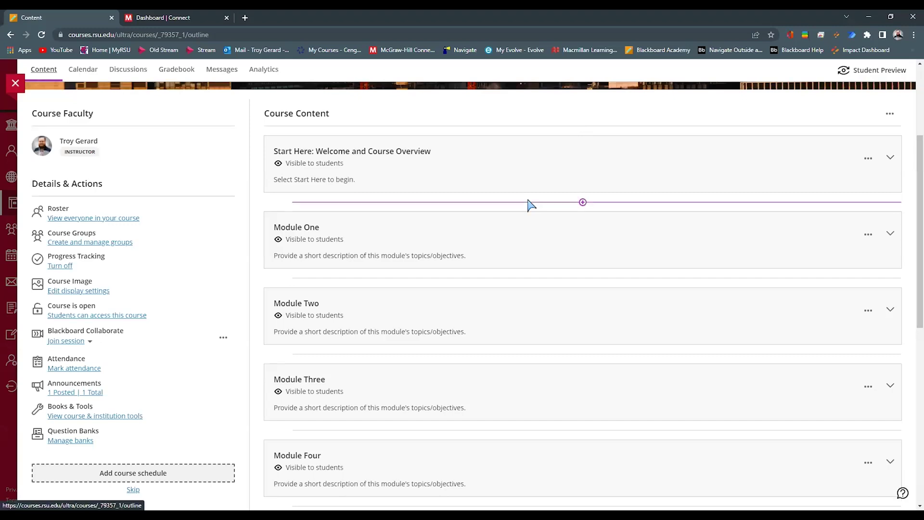
Scroll to the Module Sixteen Connect items, then switch to the Connect Assignments browser tab.
{"action": "scroll", "coordinate": [529, 285], "scroll_direction": "down", "scroll_amount": 8}
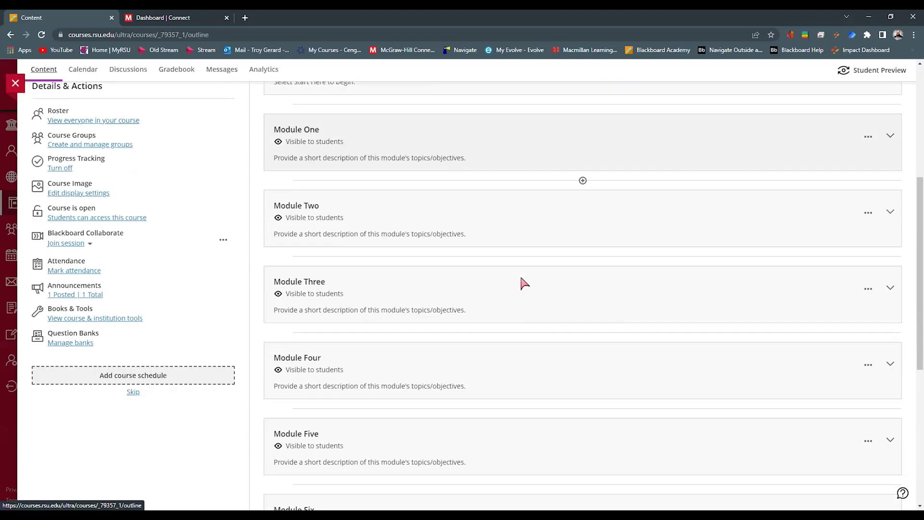
{"action": "scroll", "coordinate": [516, 333], "scroll_direction": "down", "scroll_amount": 12}
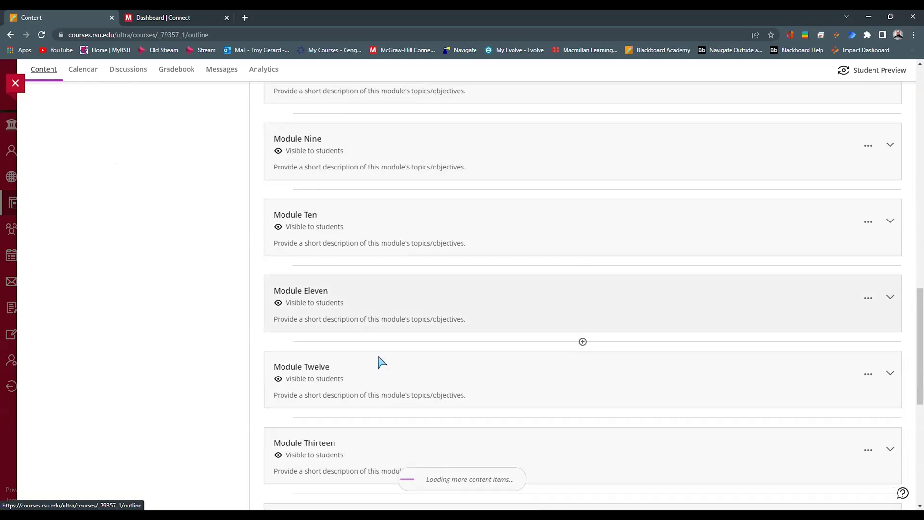
{"action": "scroll", "coordinate": [442, 382], "scroll_direction": "down", "scroll_amount": 1}
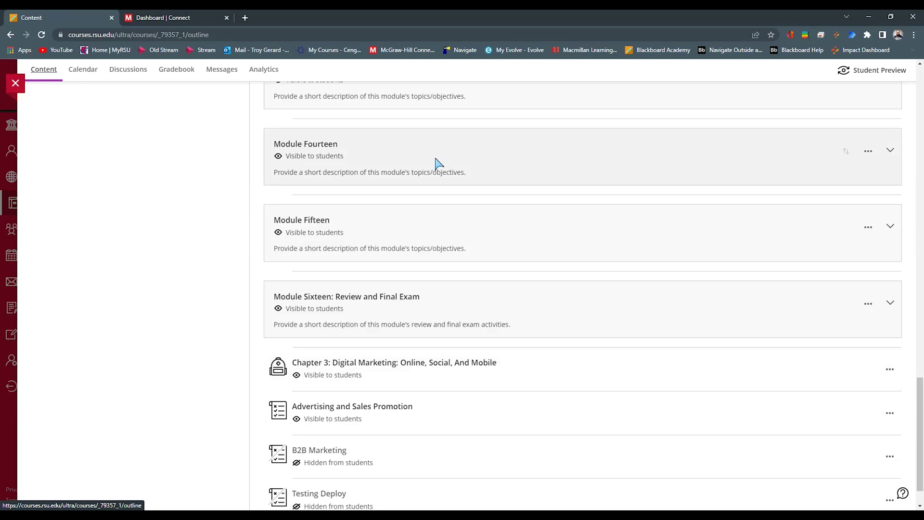
{"action": "left_click", "coordinate": [200, 16]}
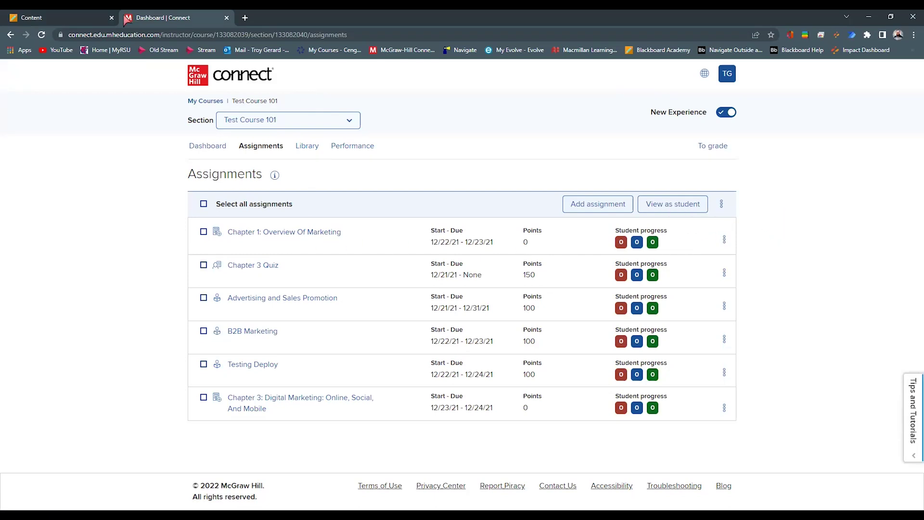
Launch Advertising and Sales Promotion from Blackboard Content, then return to Blackboard from Connect.
{"action": "left_click", "coordinate": [83, 14]}
{"action": "scroll", "coordinate": [268, 197], "scroll_direction": "down", "scroll_amount": 1}
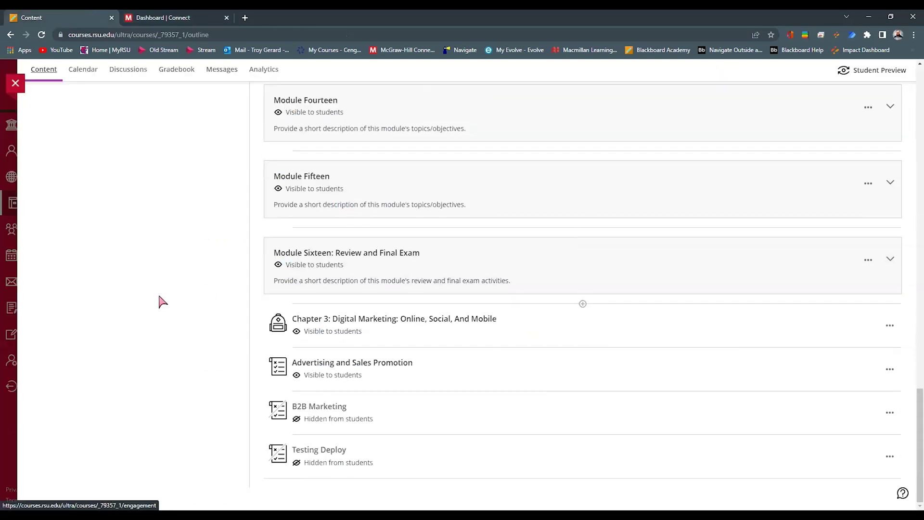
{"action": "left_click", "coordinate": [398, 364]}
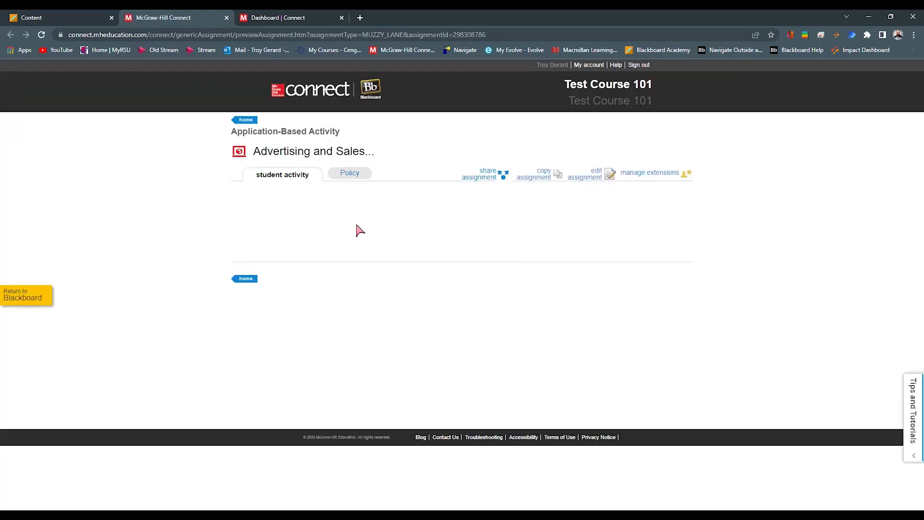
{"action": "left_click", "coordinate": [29, 297]}
{"action": "scroll", "coordinate": [123, 307], "scroll_direction": "up", "scroll_amount": 20}
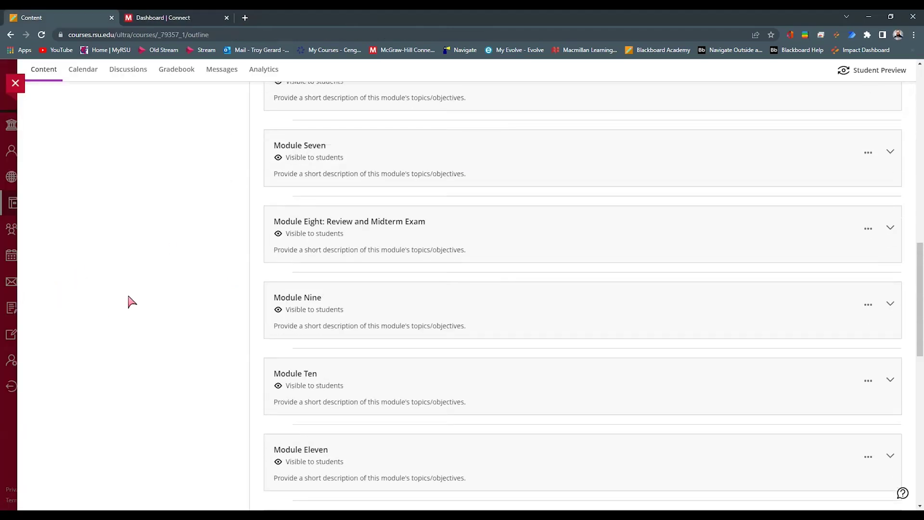